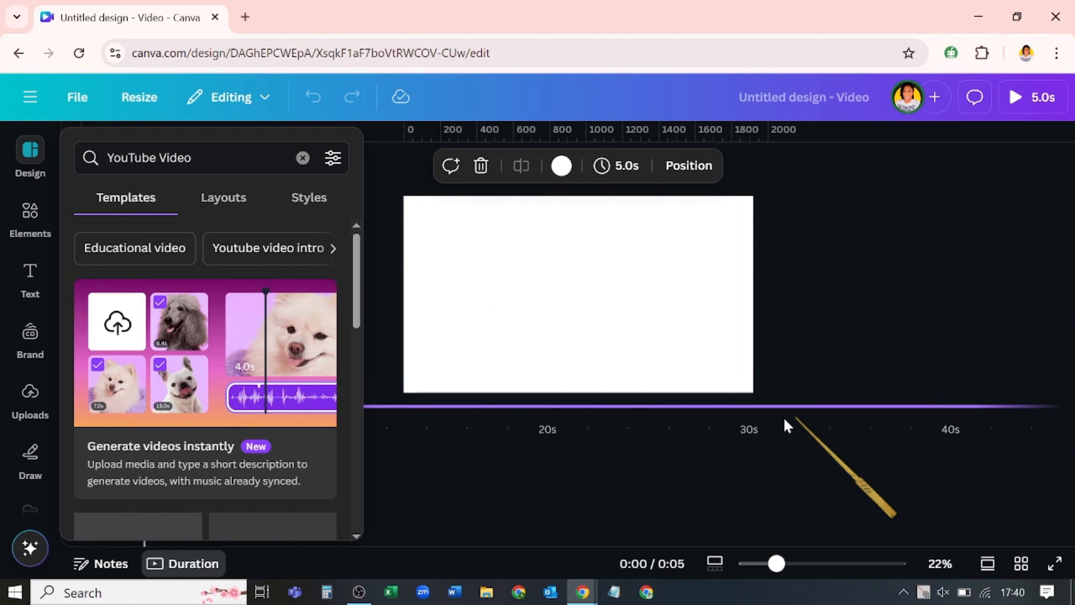
Search the elements for "running figure" graphics and open the collection of the Stick Figure Woman Running Pictogram
{"action": "left_click", "coordinate": [28, 216]}
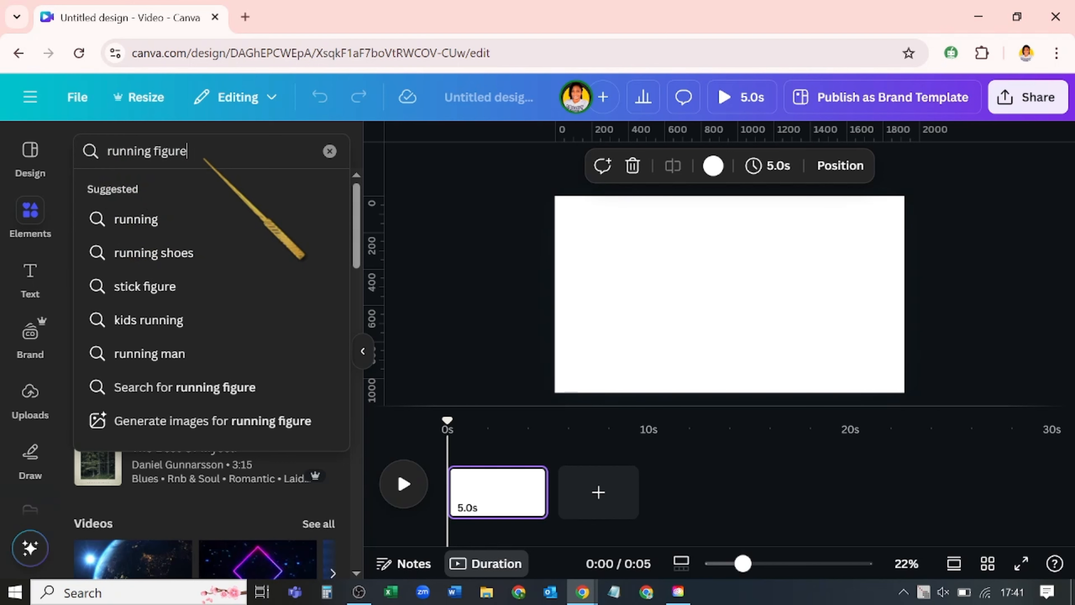
{"action": "key", "text": "Return"}
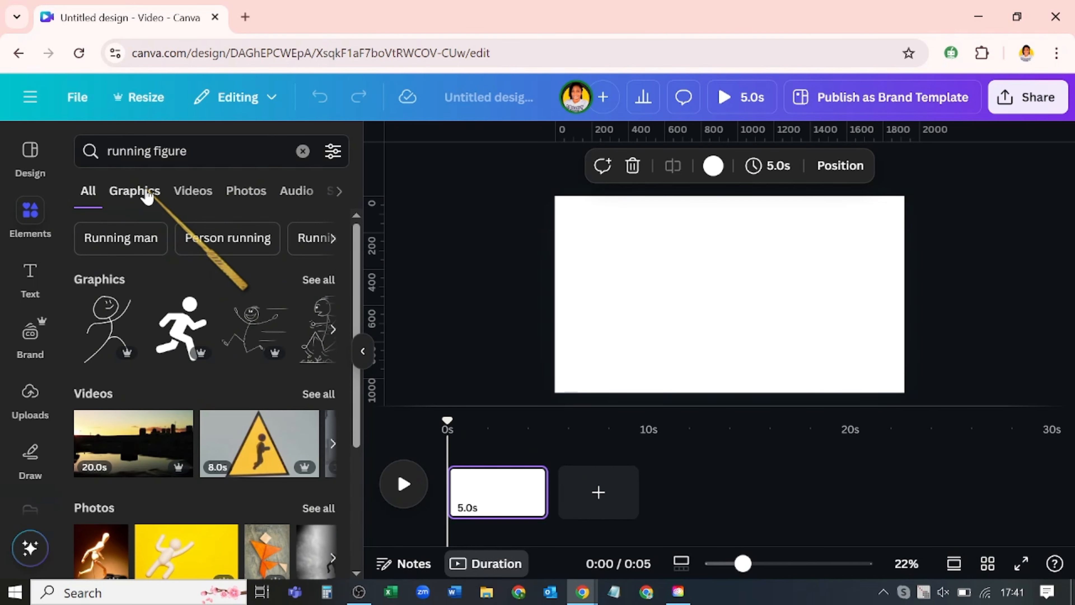
{"action": "left_click", "coordinate": [146, 196]}
{"action": "scroll", "coordinate": [297, 292], "scroll_direction": "down", "scroll_amount": 1}
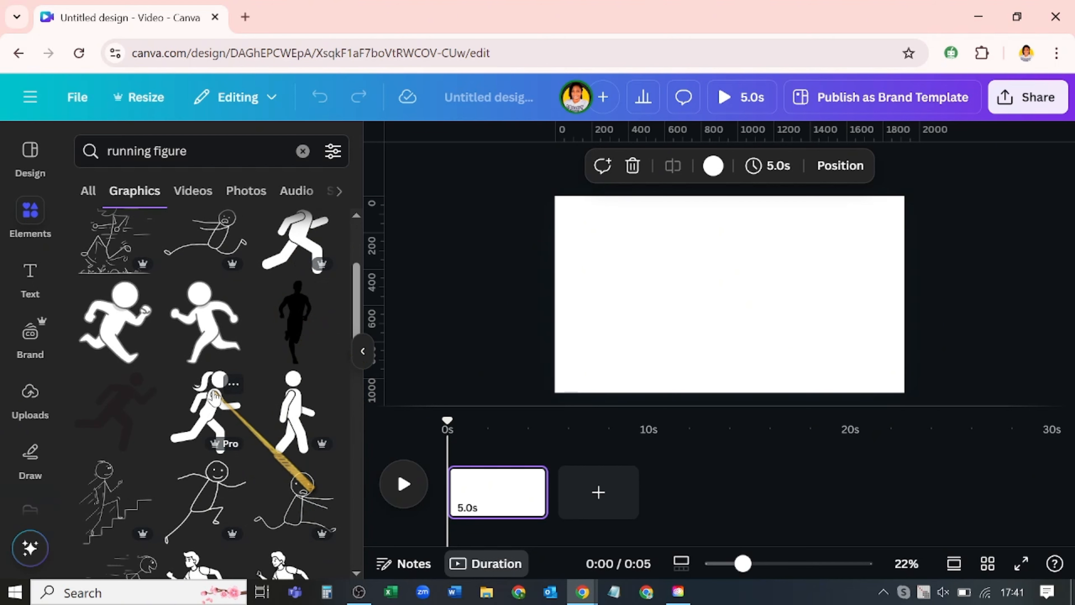
{"action": "left_click", "coordinate": [233, 383]}
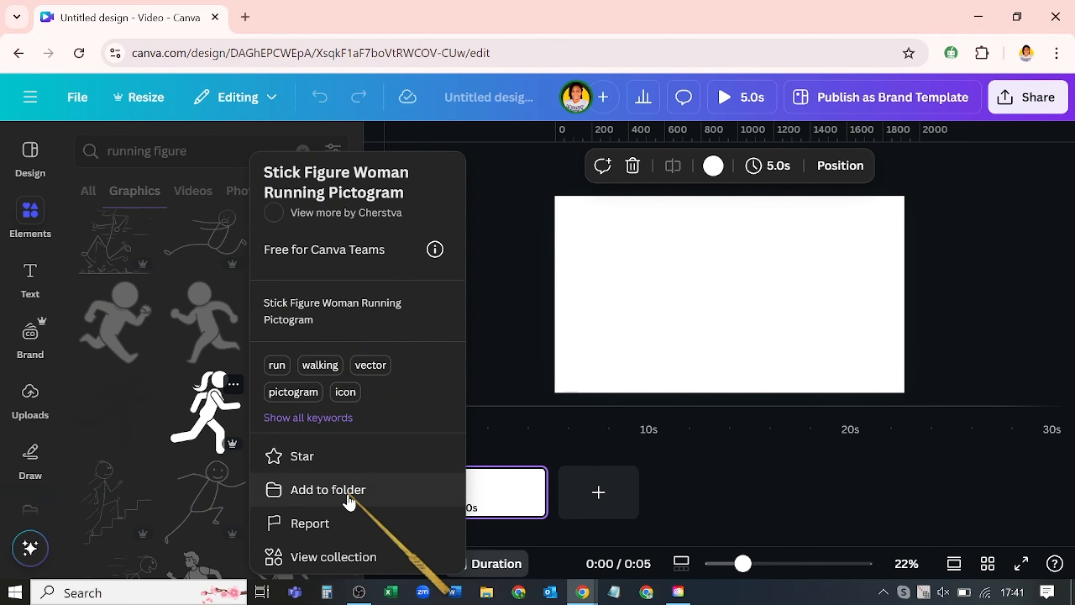
{"action": "left_click", "coordinate": [334, 557]}
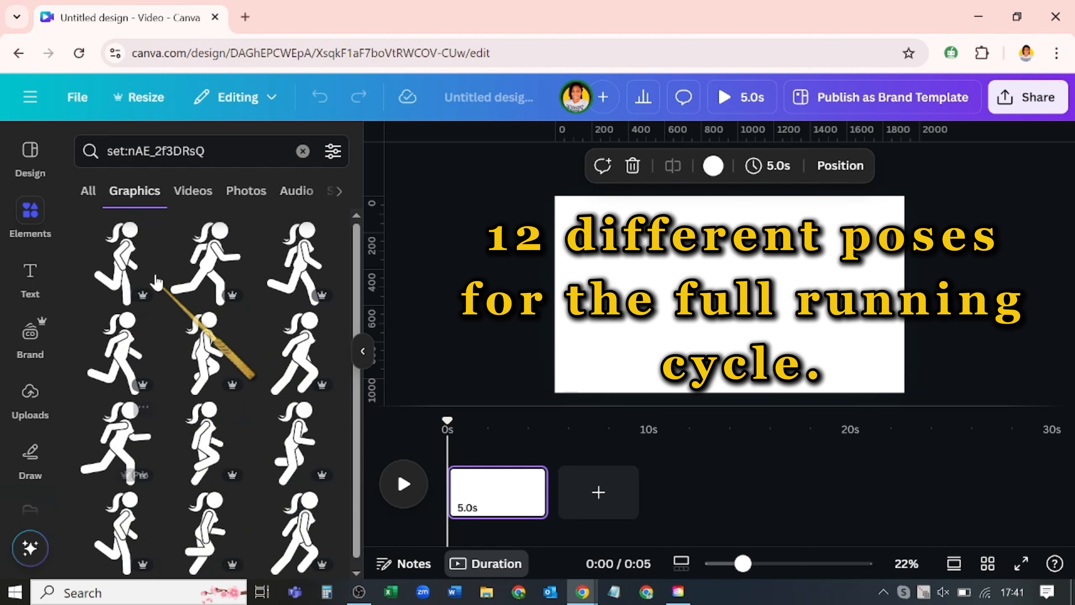
Add the collection's running woman poses in running-cycle order, lining them up side by side across the page from its left edge
{"action": "left_click", "coordinate": [207, 356]}
{"action": "left_click_drag", "start_coordinate": [718, 305], "coordinate": [569, 304]}
{"action": "left_click", "coordinate": [215, 442]}
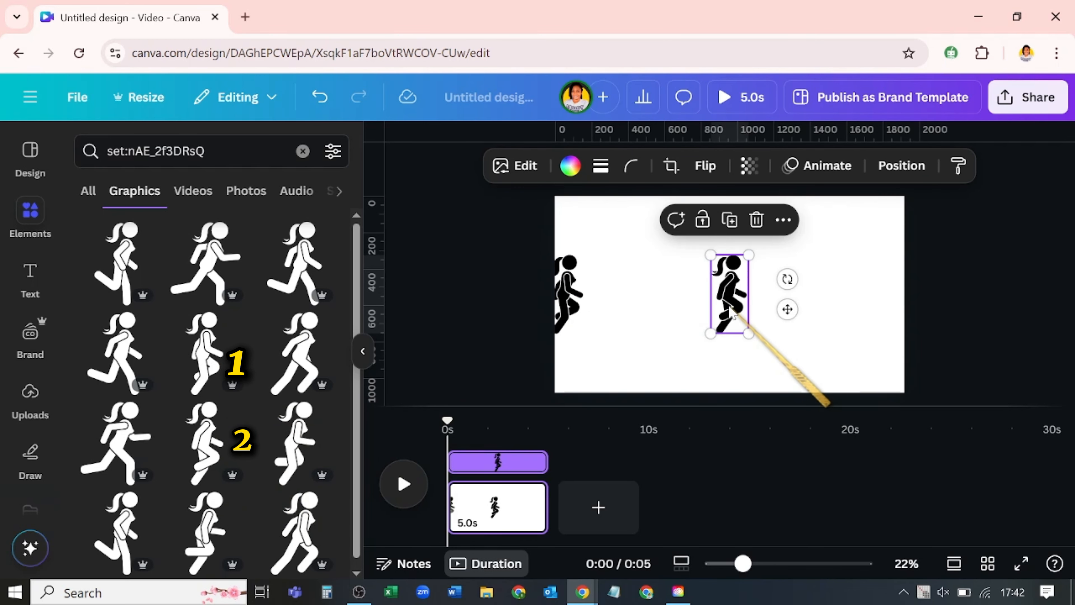
{"action": "left_click_drag", "start_coordinate": [728, 307], "coordinate": [593, 308]}
{"action": "left_click", "coordinate": [210, 530]}
{"action": "left_click_drag", "start_coordinate": [724, 320], "coordinate": [644, 324]}
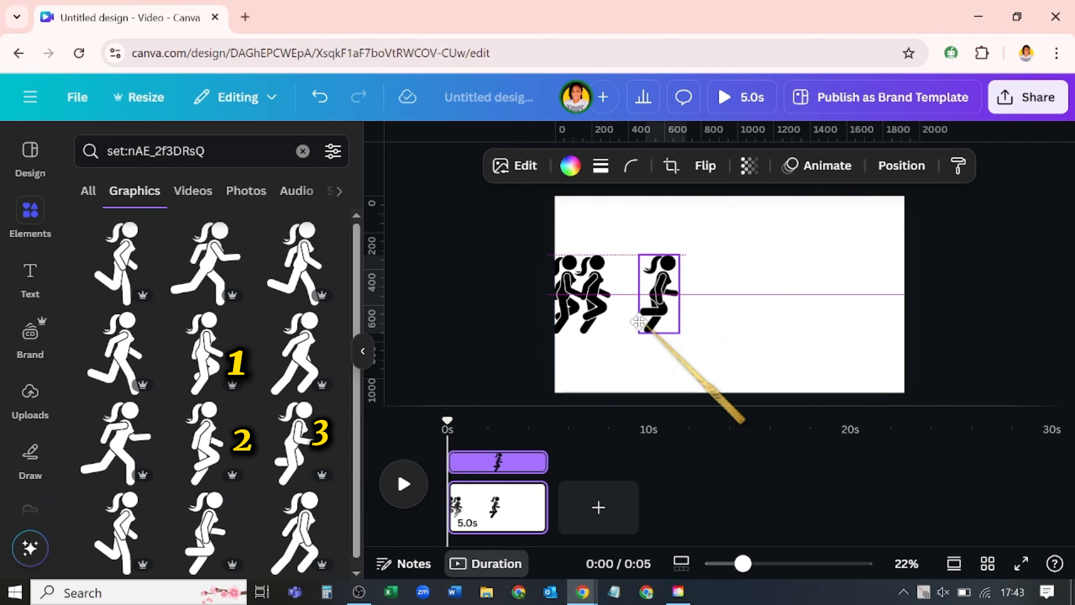
{"action": "left_click_drag", "start_coordinate": [711, 309], "coordinate": [653, 308]}
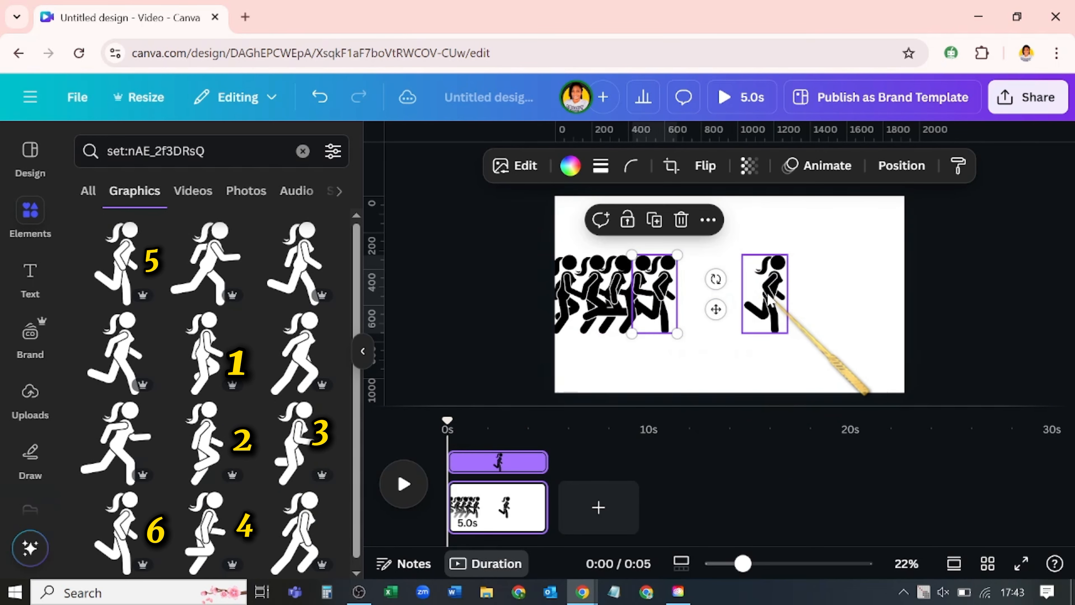
{"action": "left_click_drag", "start_coordinate": [770, 298], "coordinate": [683, 298]}
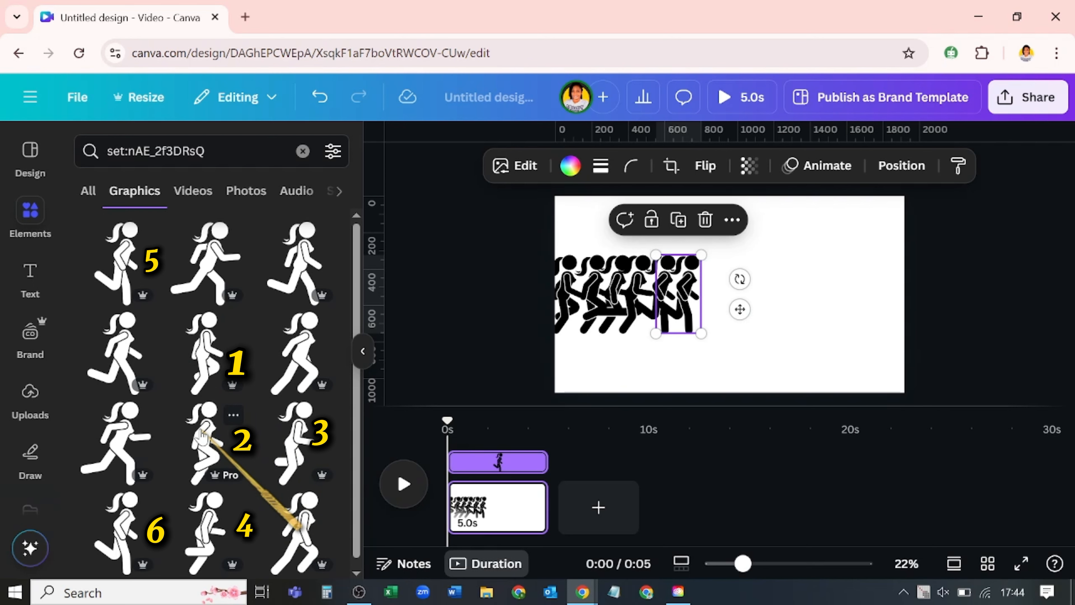
{"action": "left_click_drag", "start_coordinate": [202, 435], "coordinate": [725, 300]}
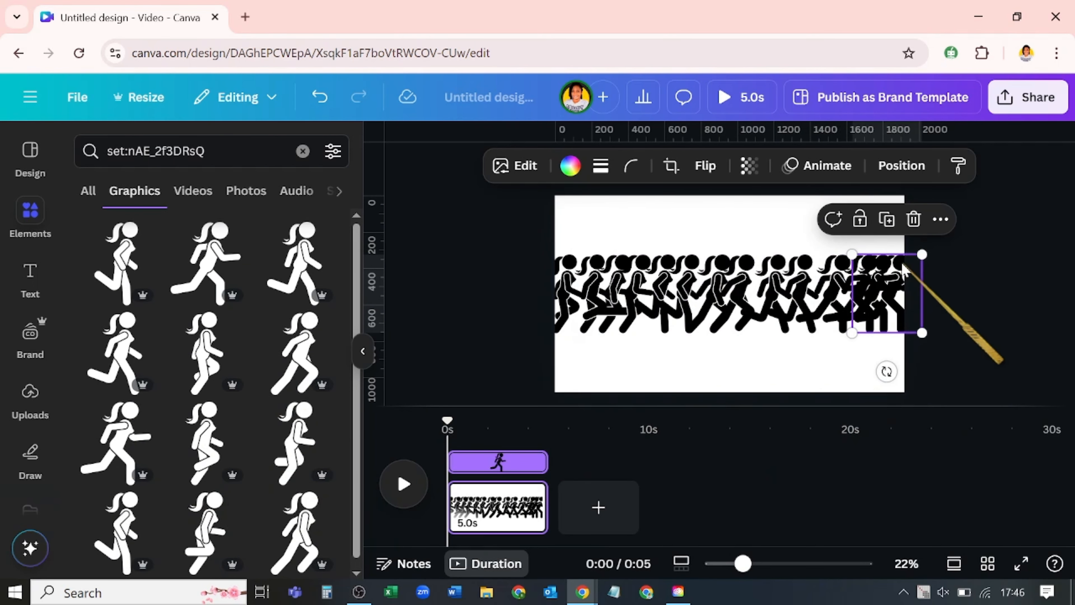
Select all the running figures on the page and space them evenly horizontally
{"action": "left_click_drag", "start_coordinate": [518, 306], "coordinate": [910, 287]}
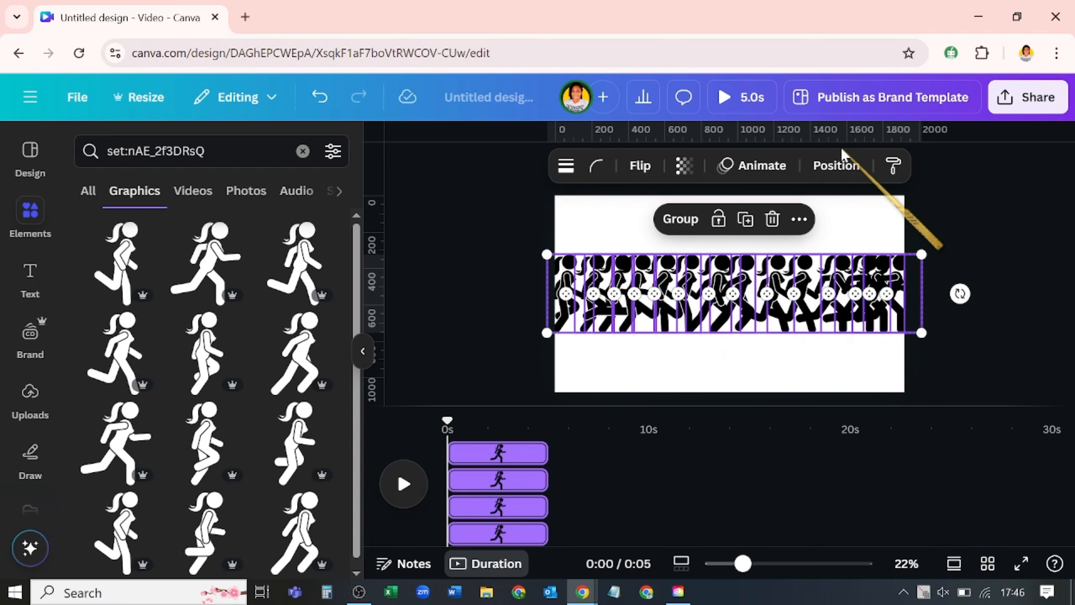
{"action": "left_click", "coordinate": [836, 165]}
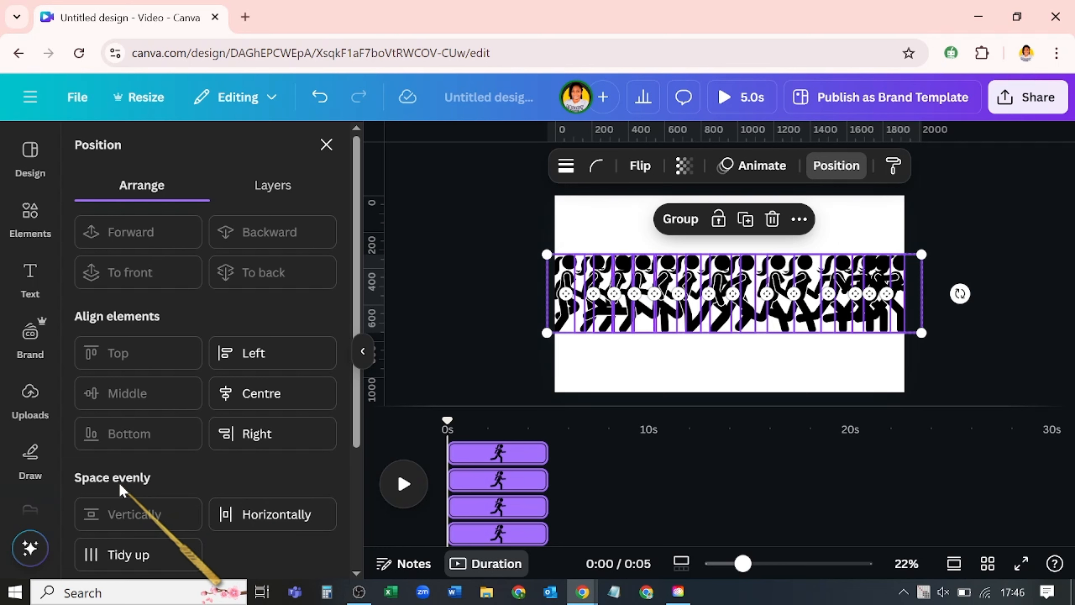
{"action": "left_click", "coordinate": [249, 515]}
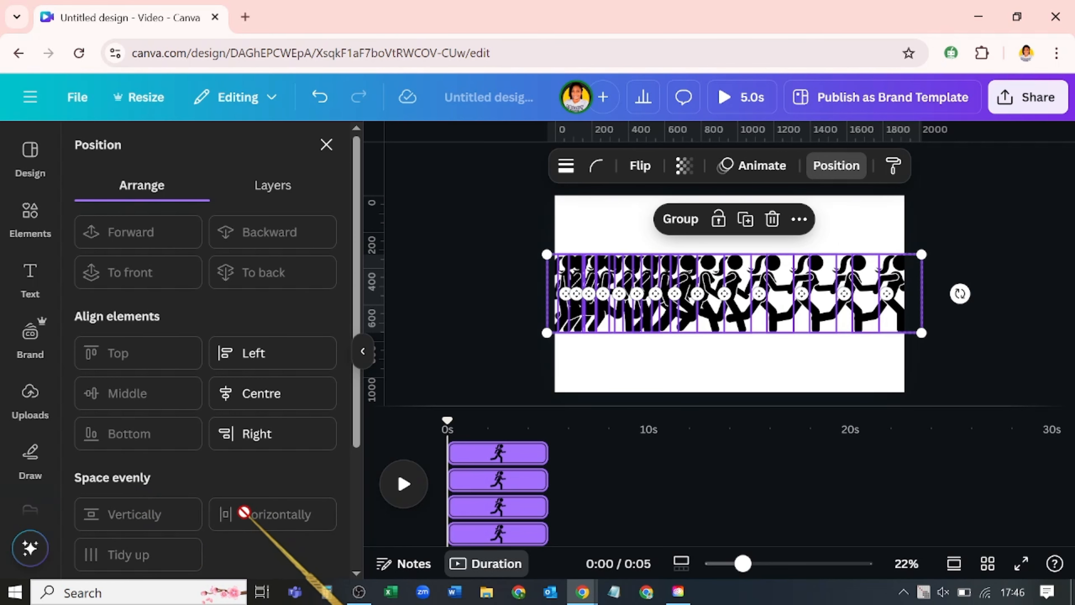
Search the element graphics for "grid floor" and add the pink grid floor with the purple starry sky to the page
{"action": "left_click", "coordinate": [29, 220]}
{"action": "left_click", "coordinate": [207, 152]}
{"action": "type", "text": "g"}
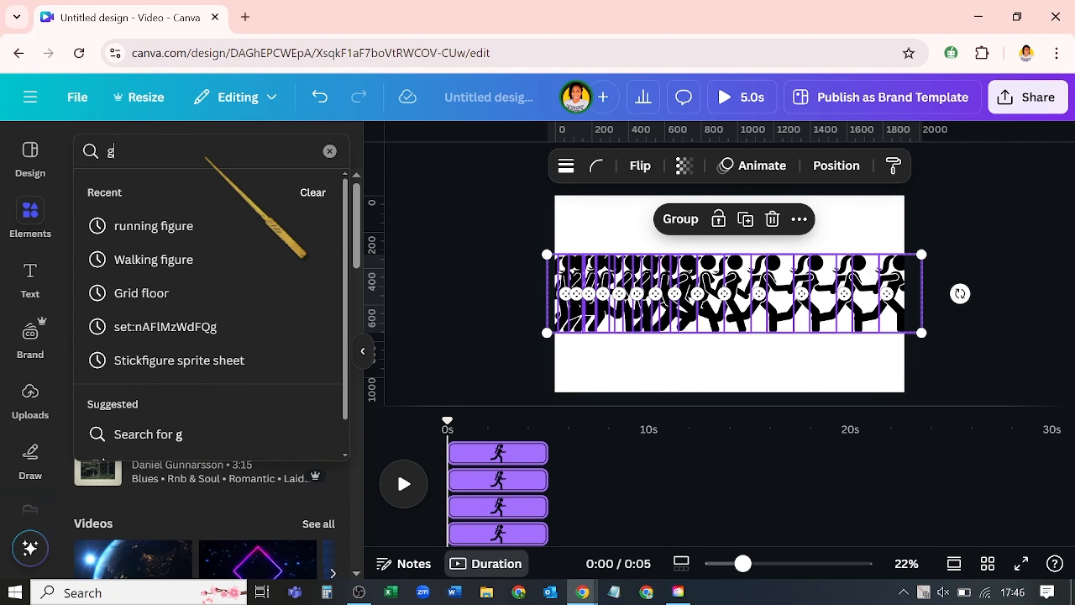
{"action": "type", "text": "rid floor"}
{"action": "key", "text": "Return"}
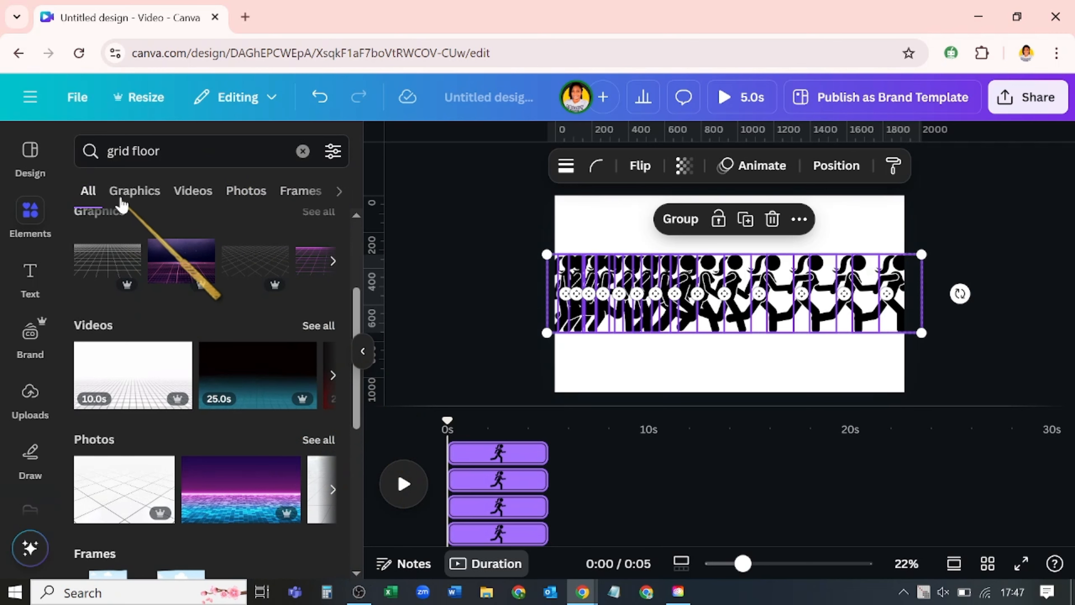
{"action": "left_click", "coordinate": [134, 192]}
{"action": "scroll", "coordinate": [188, 429], "scroll_direction": "up", "scroll_amount": 2}
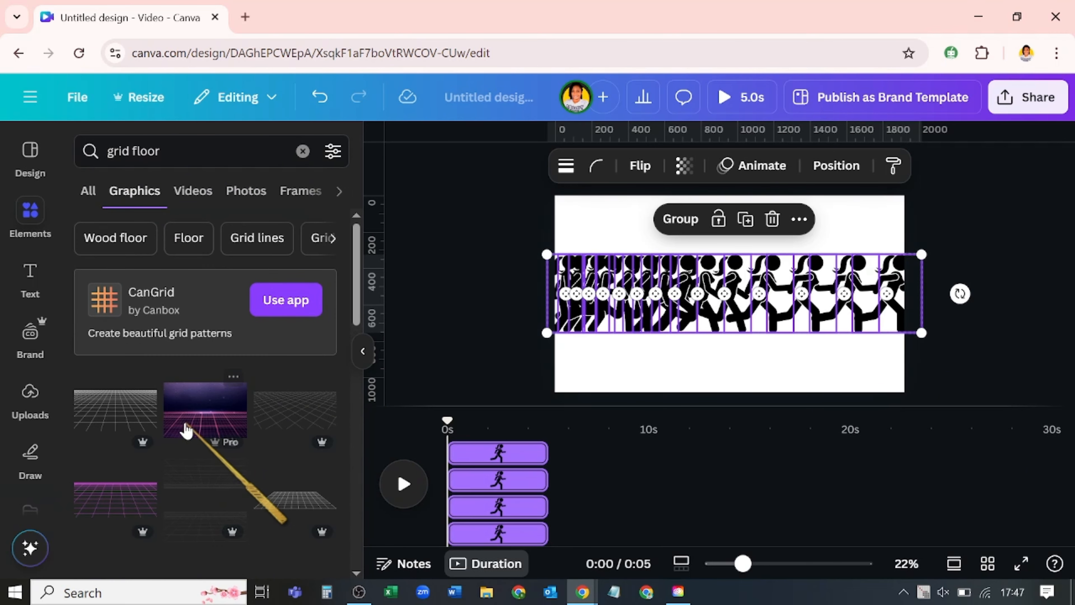
{"action": "left_click", "coordinate": [182, 436]}
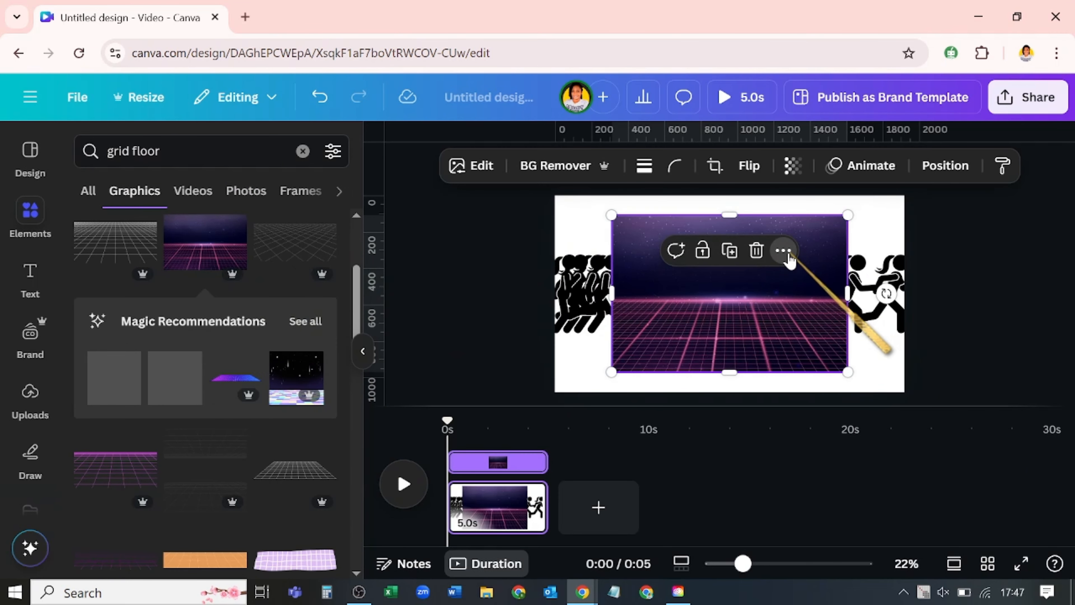
Set the grid floor image as the page background behind the running figures
{"action": "left_click", "coordinate": [783, 250]}
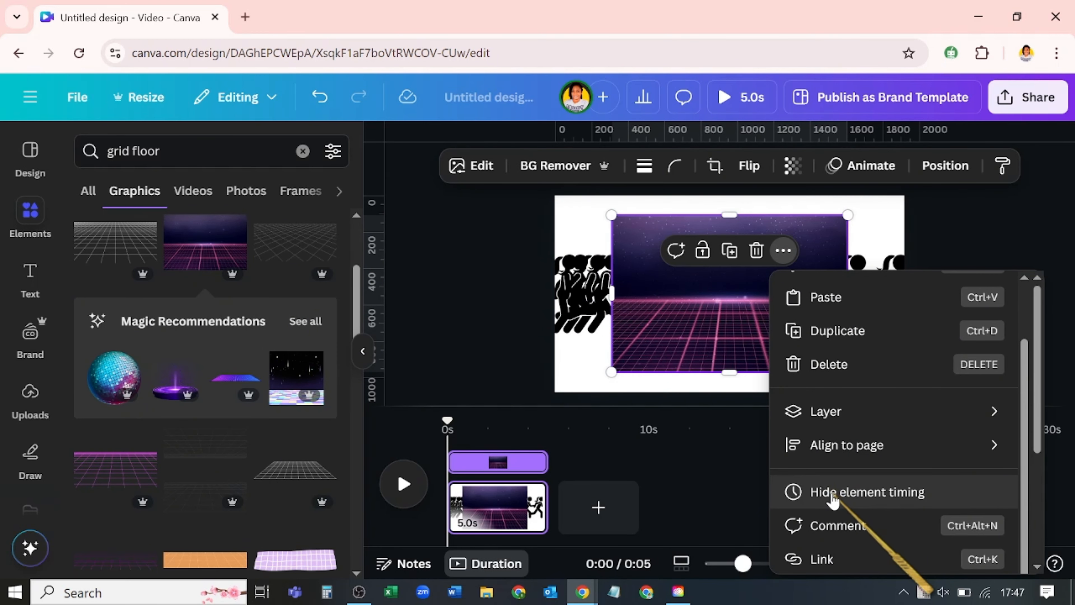
{"action": "scroll", "coordinate": [832, 495], "scroll_direction": "down", "scroll_amount": 5}
{"action": "left_click", "coordinate": [831, 489]}
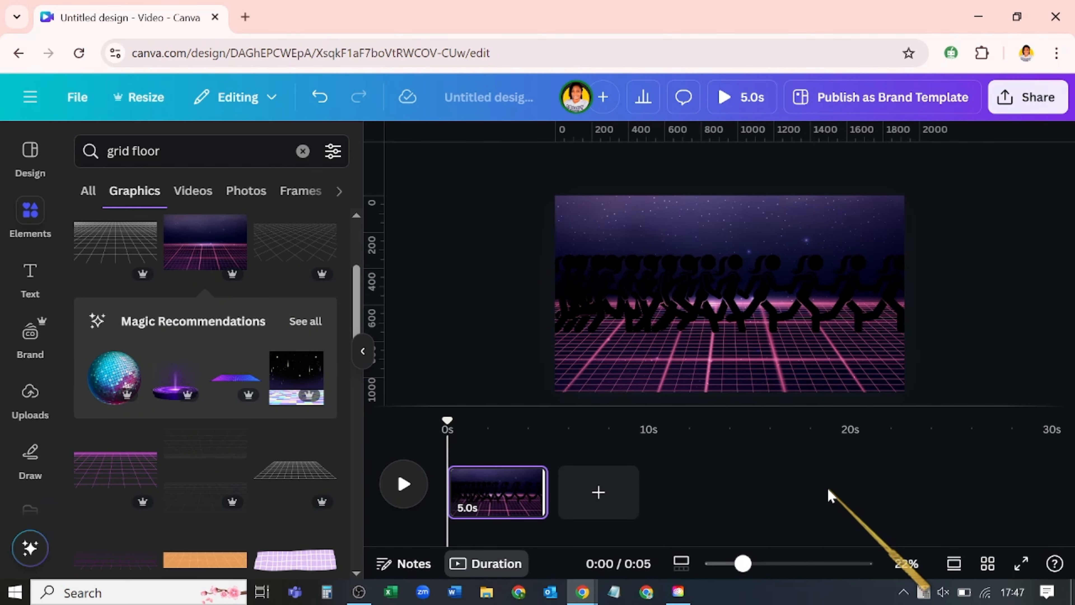
Crop the background by enlarging the grid floor image and shifting it down so its horizon sits lower on the page
{"action": "left_click", "coordinate": [663, 358]}
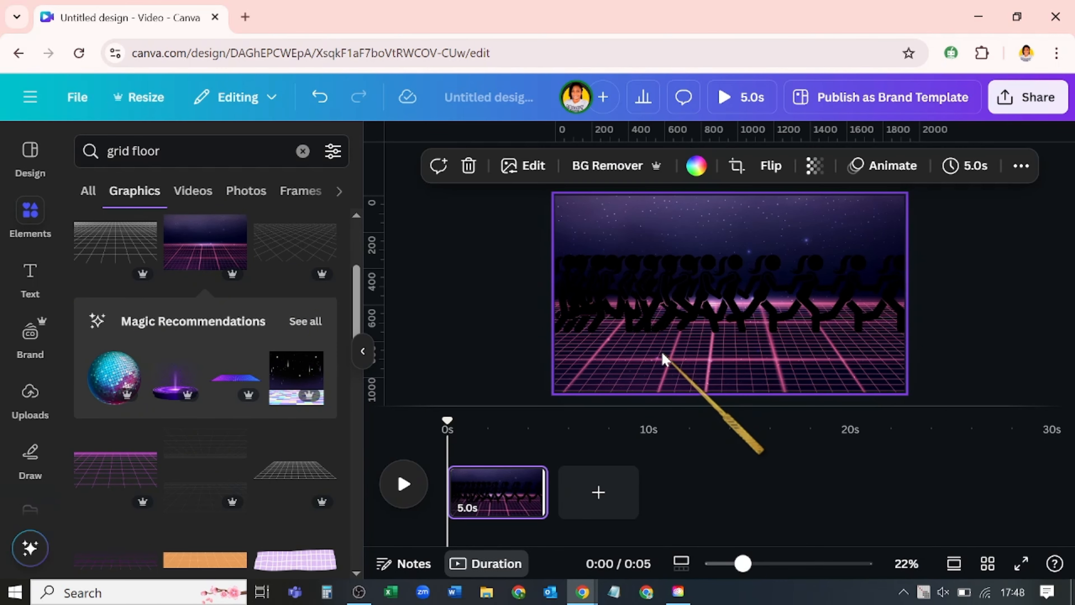
{"action": "left_click", "coordinate": [736, 168]}
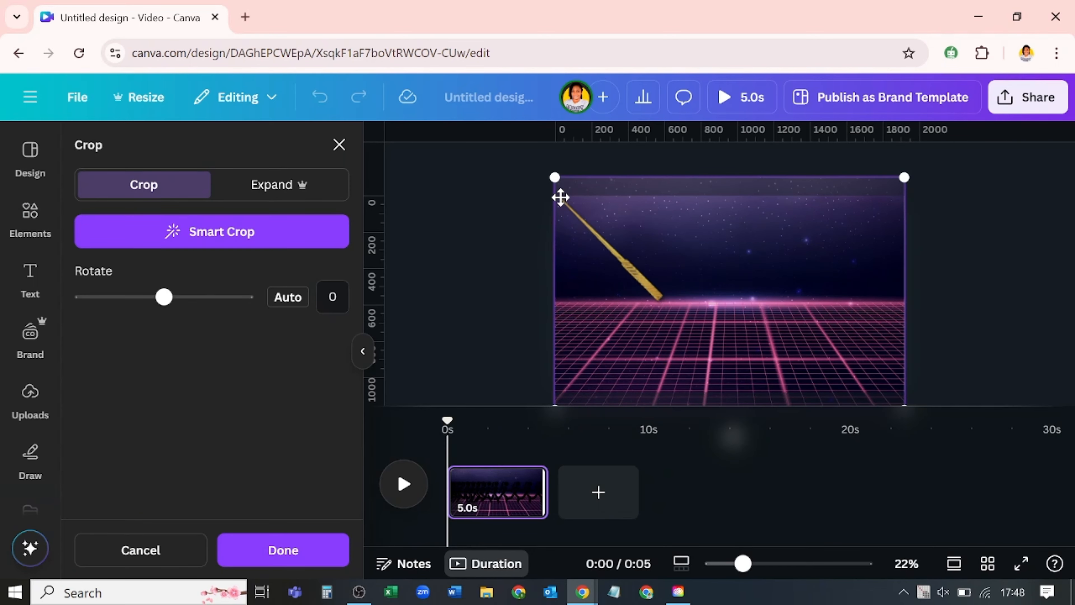
{"action": "left_click_drag", "start_coordinate": [554, 175], "coordinate": [461, 107]}
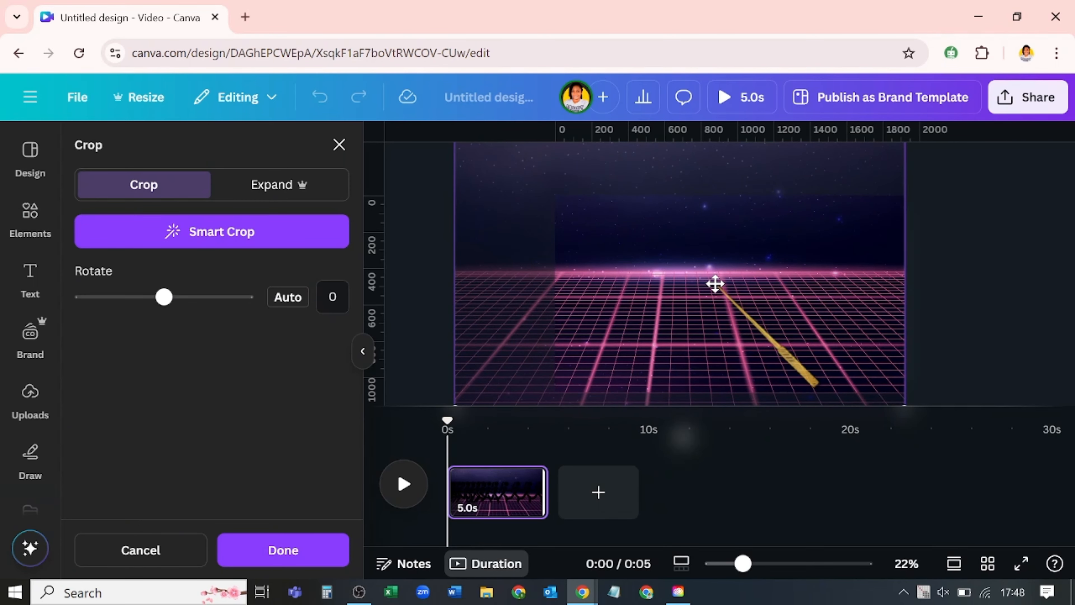
{"action": "left_click_drag", "start_coordinate": [715, 283], "coordinate": [758, 338]}
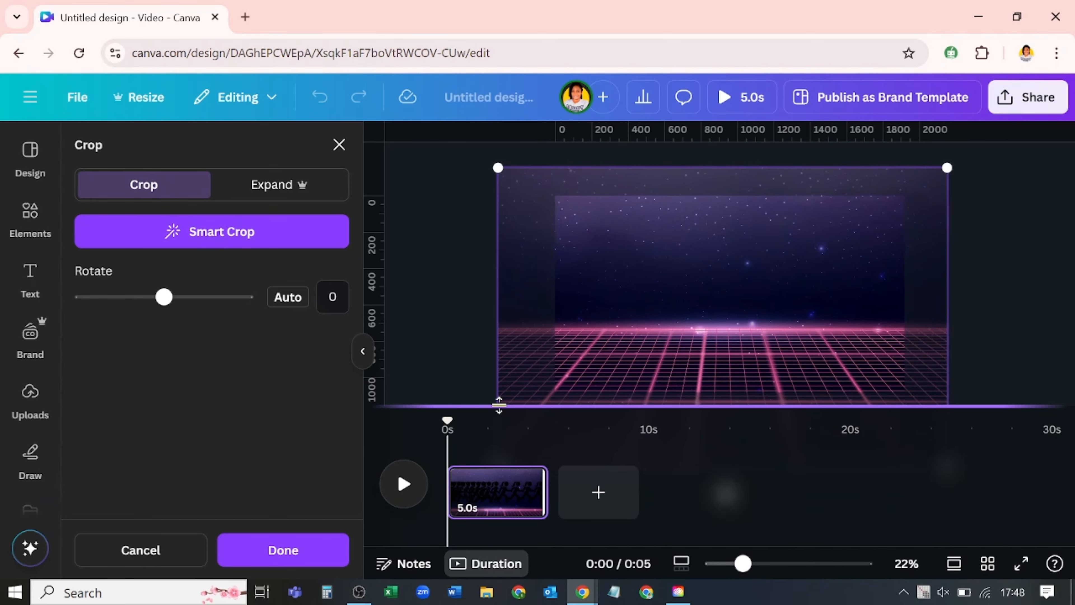
{"action": "left_click", "coordinate": [306, 549]}
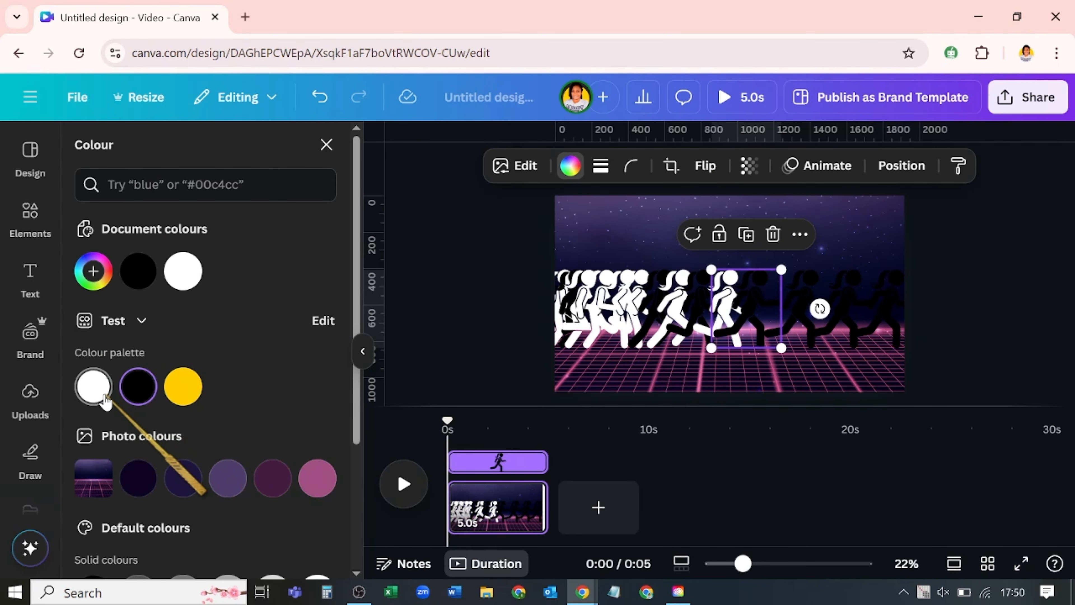
Recolour the remaining black running figures white
{"action": "left_click", "coordinate": [104, 398]}
{"action": "left_click", "coordinate": [172, 550]}
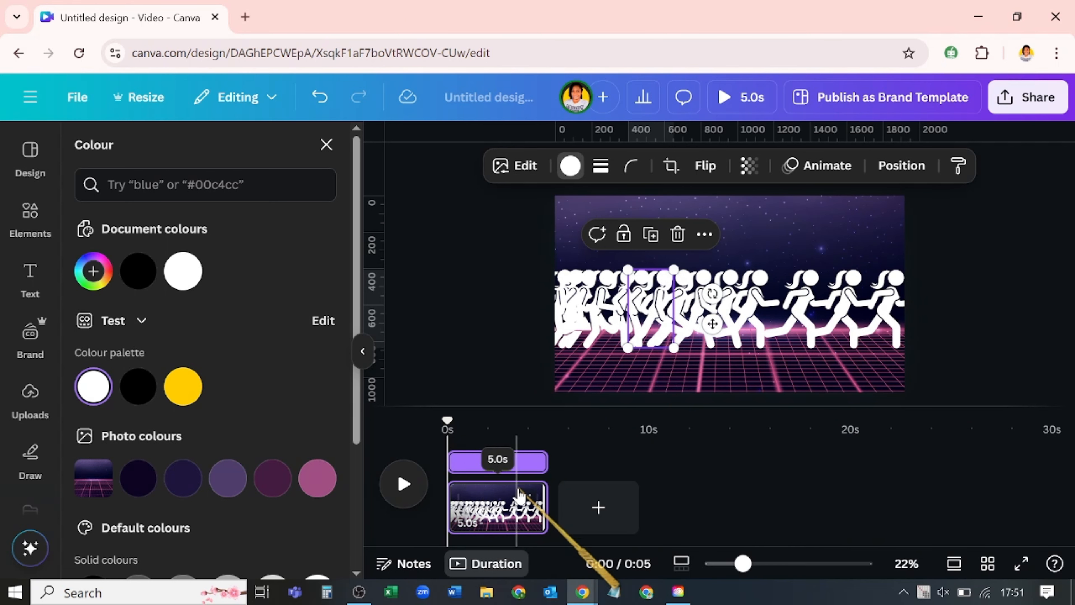
Duplicate the page and delete all the running figures from the copy, leaving only the grid floor background
{"action": "left_click", "coordinate": [525, 494]}
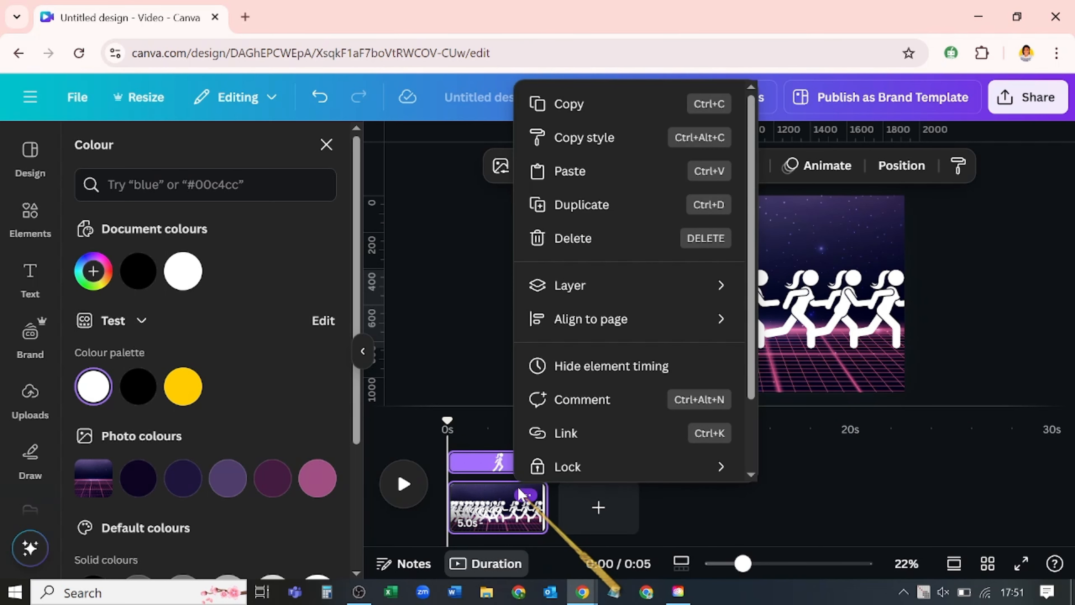
{"action": "left_click", "coordinate": [597, 262]}
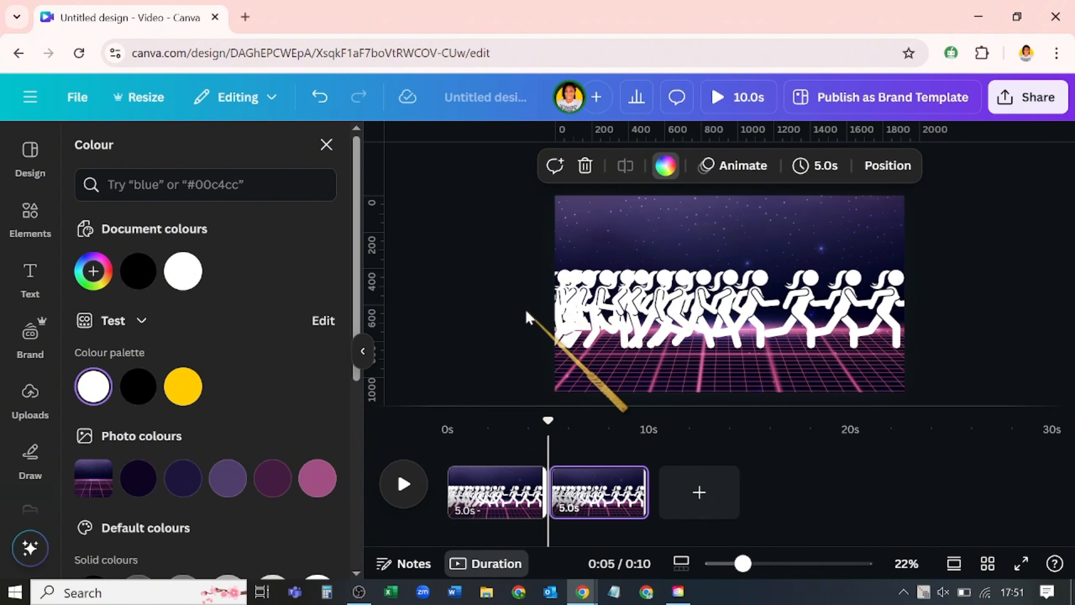
{"action": "left_click_drag", "start_coordinate": [912, 297], "coordinate": [892, 301]}
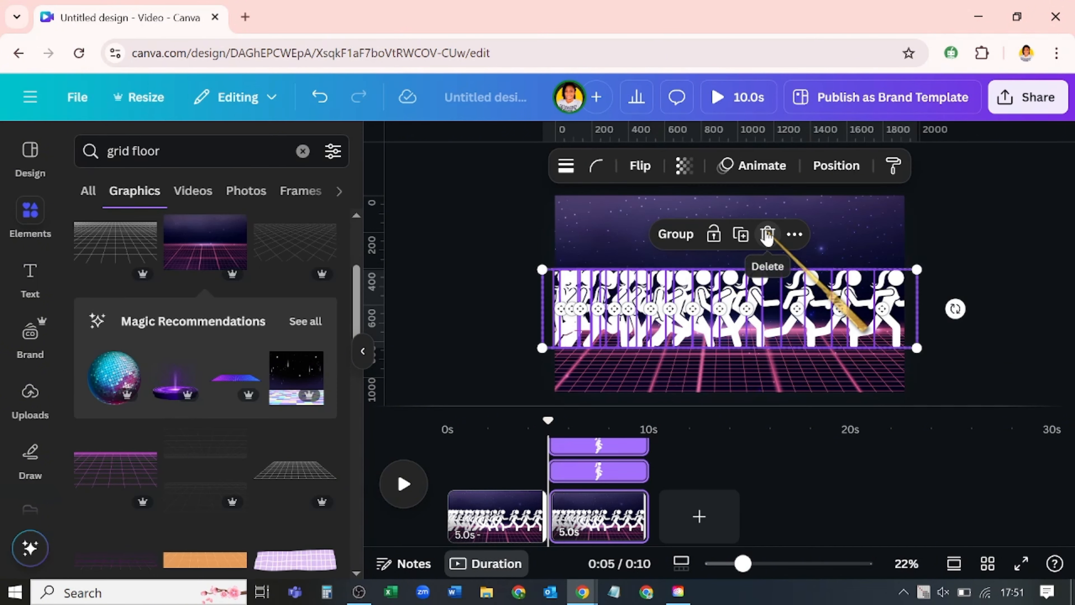
{"action": "left_click", "coordinate": [768, 233]}
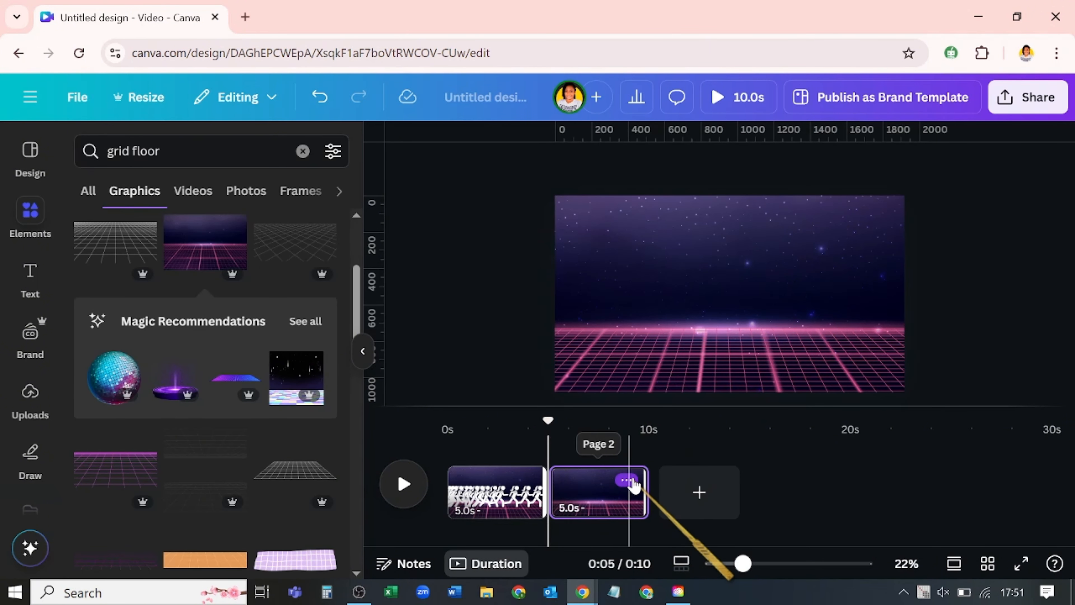
Duplicate the second page to get another empty grid floor page
{"action": "left_click", "coordinate": [625, 487]}
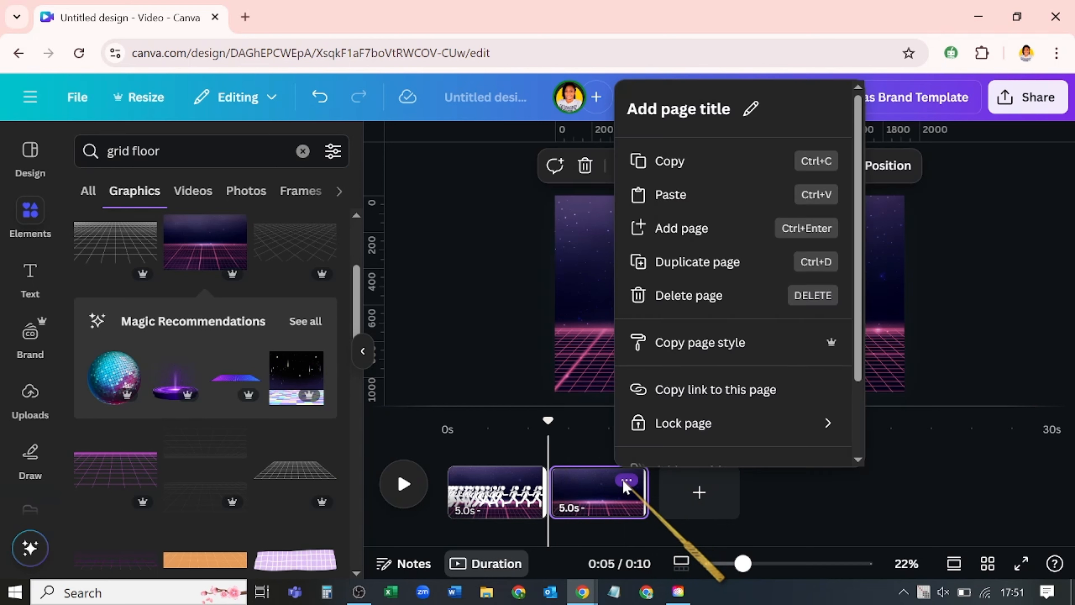
{"action": "left_click", "coordinate": [647, 259]}
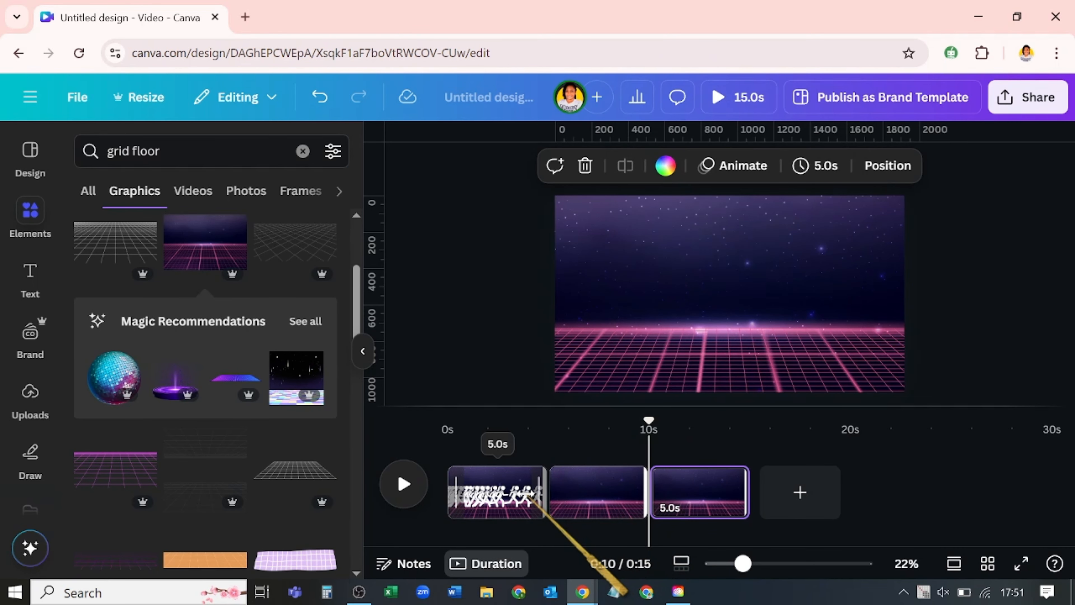
Copy the rightmost running figure from the first page and paste it onto the empty third page
{"action": "left_click", "coordinate": [523, 493]}
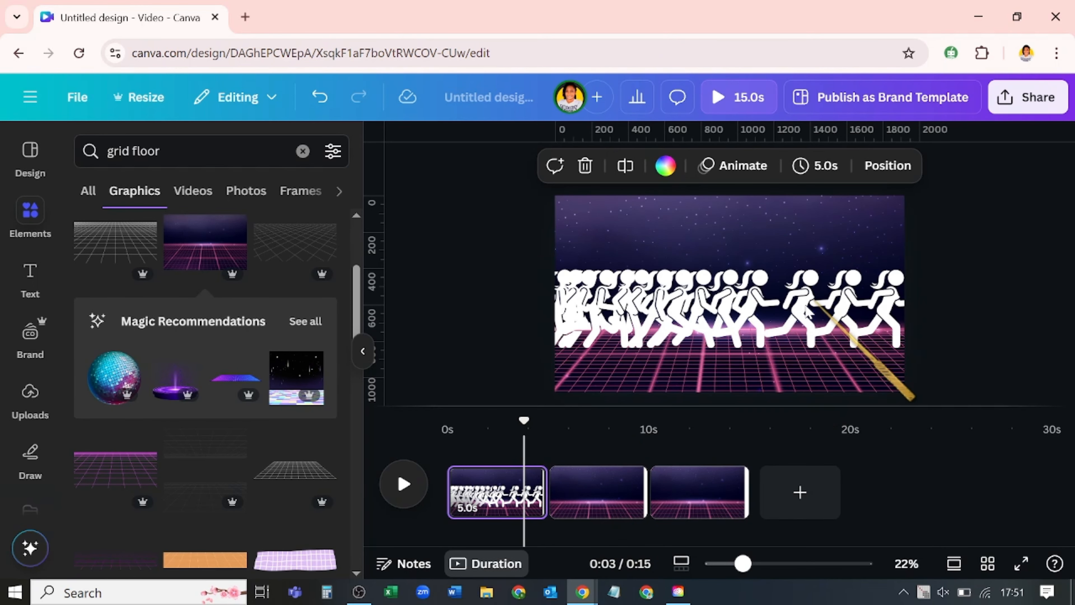
{"action": "left_click", "coordinate": [882, 301]}
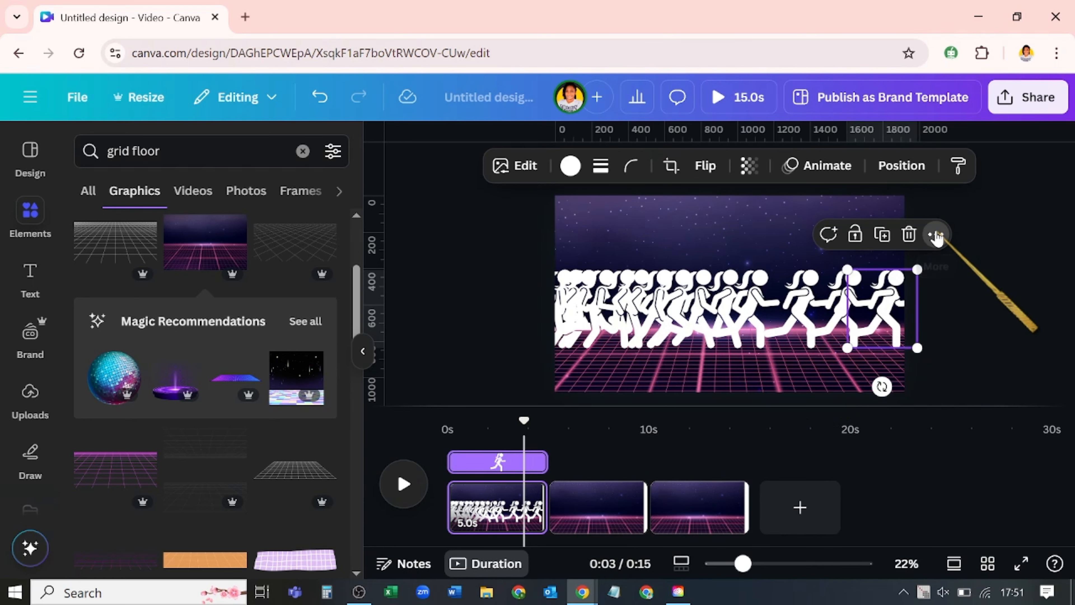
{"action": "left_click", "coordinate": [936, 234]}
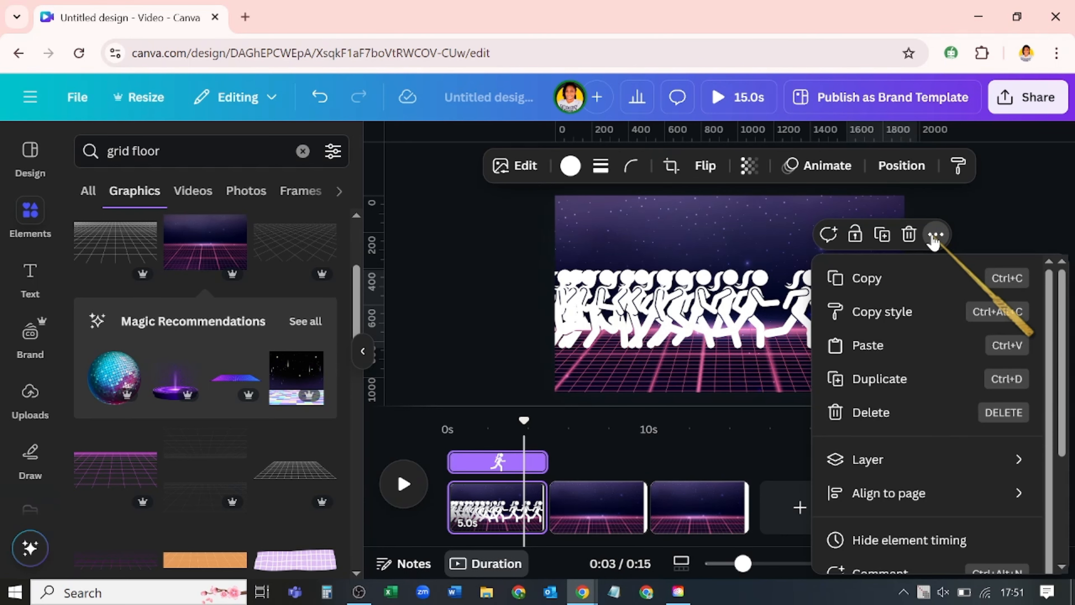
{"action": "left_click", "coordinate": [867, 286]}
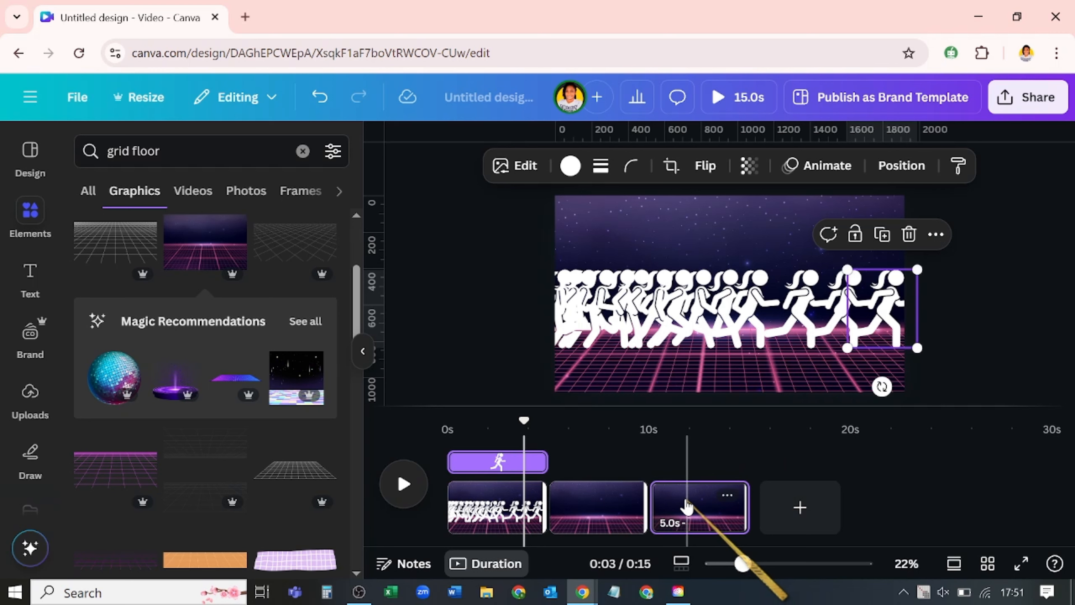
{"action": "left_click", "coordinate": [702, 497]}
{"action": "left_click", "coordinate": [768, 337]}
{"action": "right_click", "coordinate": [768, 337]}
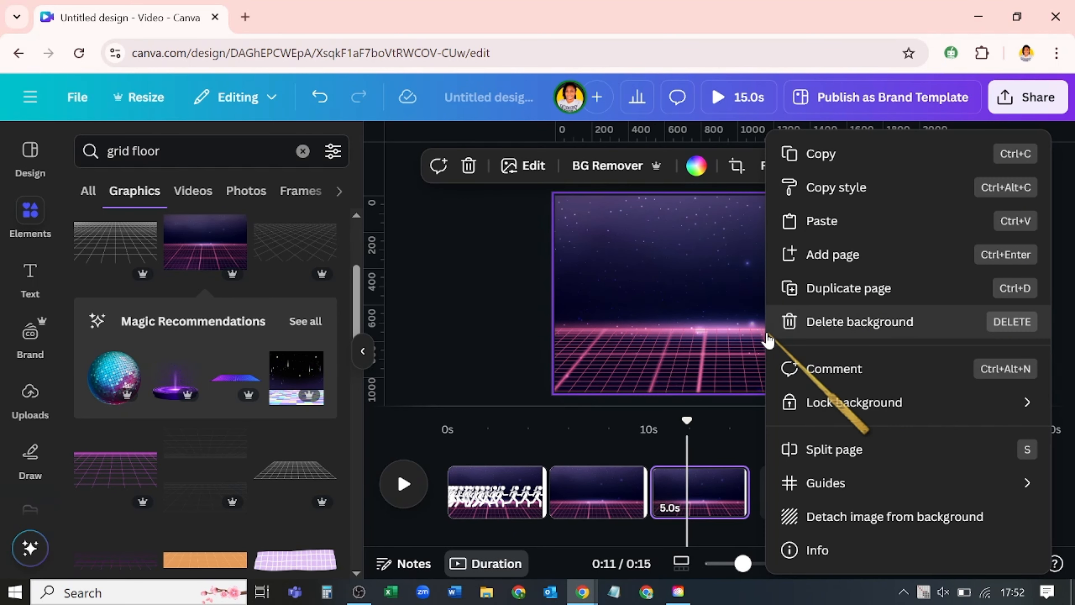
{"action": "left_click", "coordinate": [792, 222]}
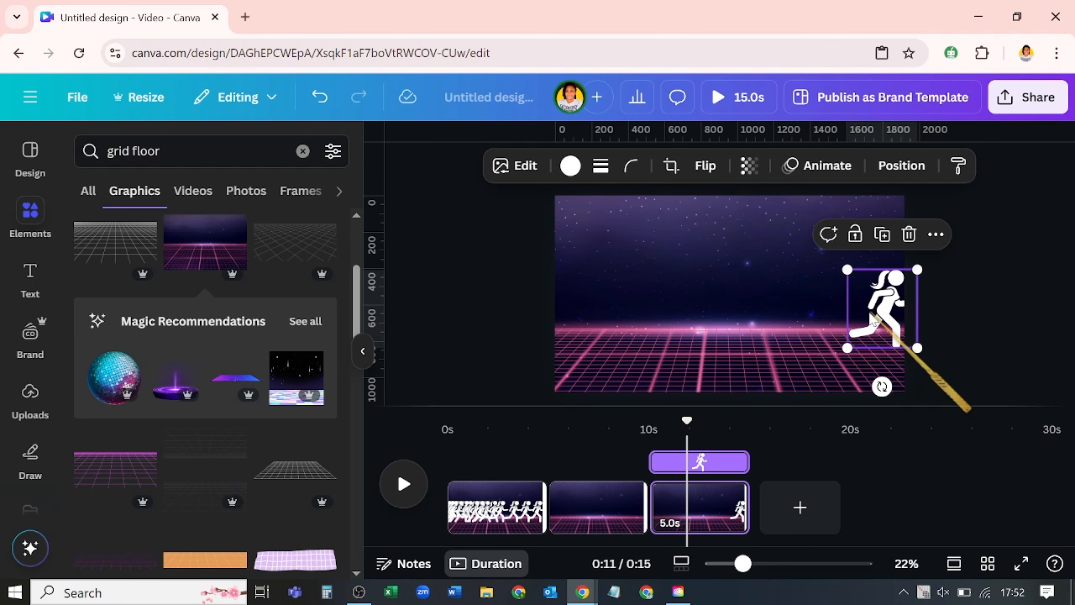
Delete the rightmost running figure, already placed on its own page, from the first page
{"action": "left_click", "coordinate": [526, 503]}
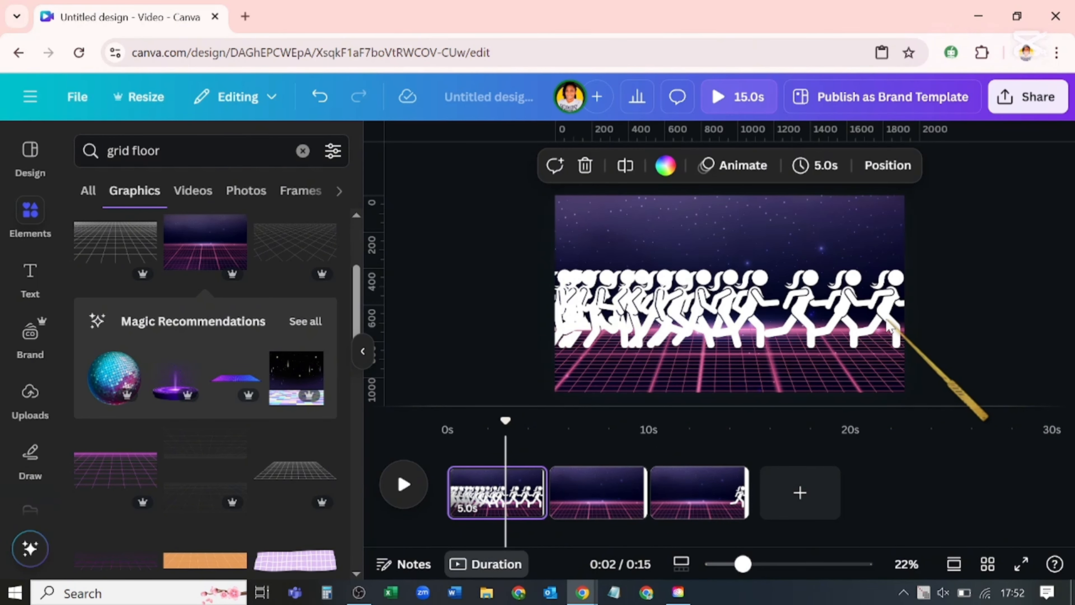
{"action": "left_click", "coordinate": [886, 328]}
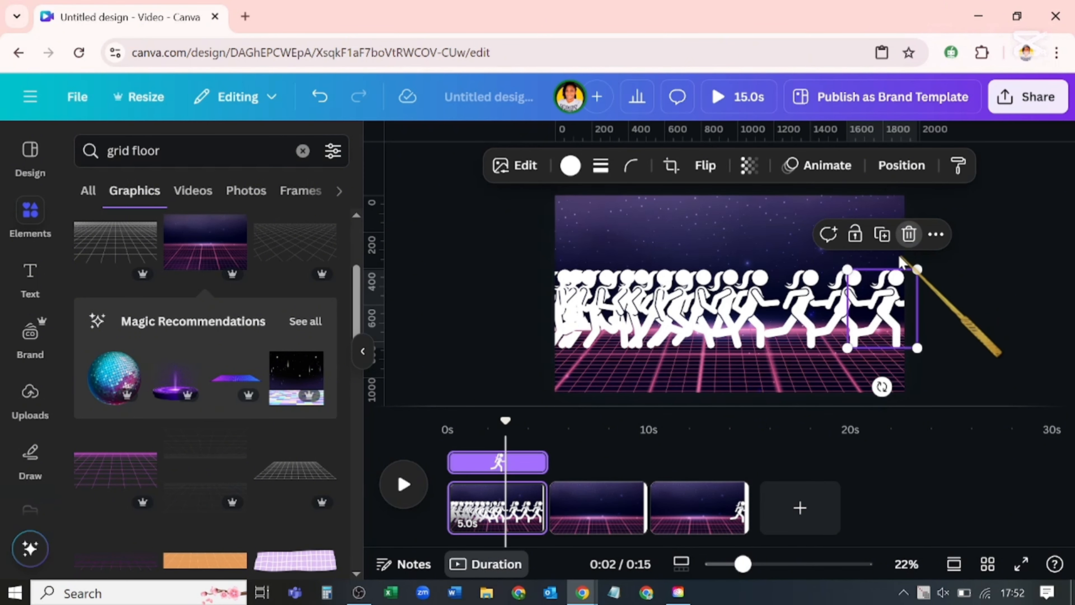
{"action": "key", "text": "Delete"}
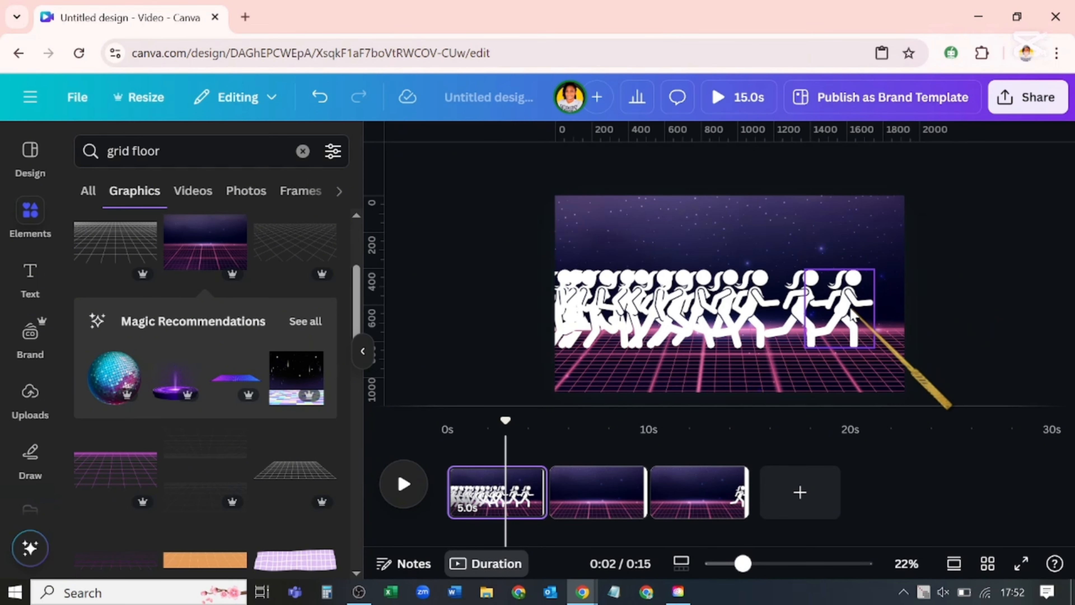
Copy the rightmost remaining runner from the first page and paste it onto a new duplicate of the empty second page
{"action": "left_click", "coordinate": [852, 316]}
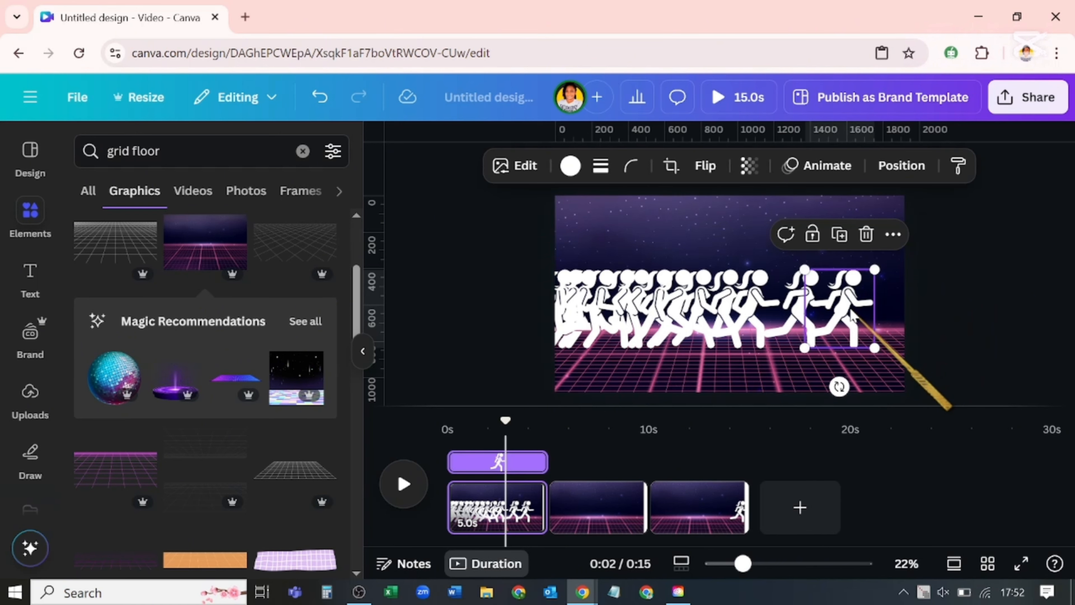
{"action": "left_click", "coordinate": [893, 234]}
{"action": "left_click", "coordinate": [861, 278]}
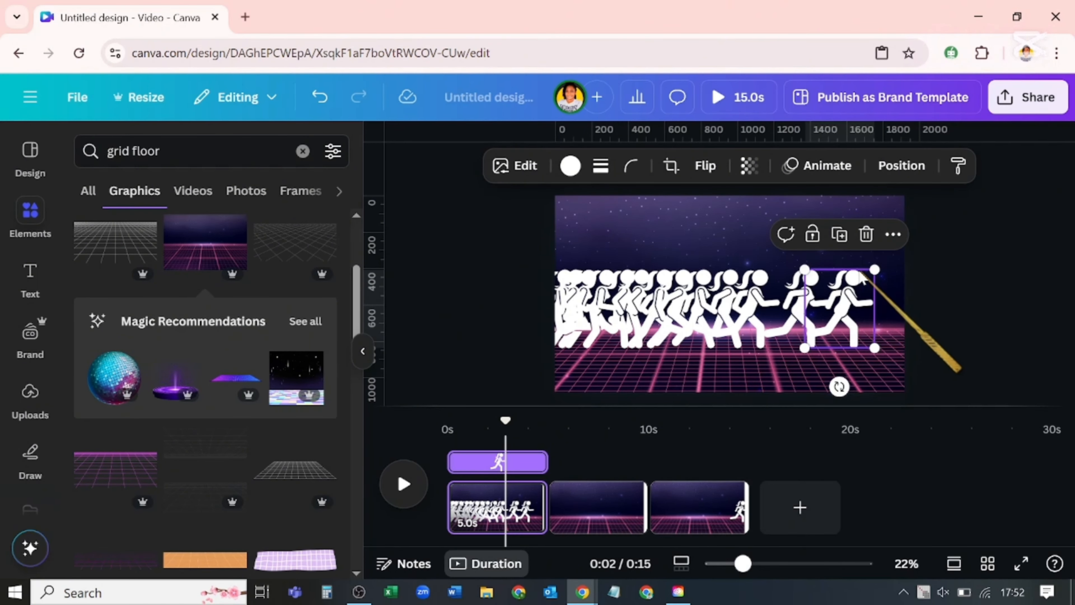
{"action": "left_click", "coordinate": [600, 494]}
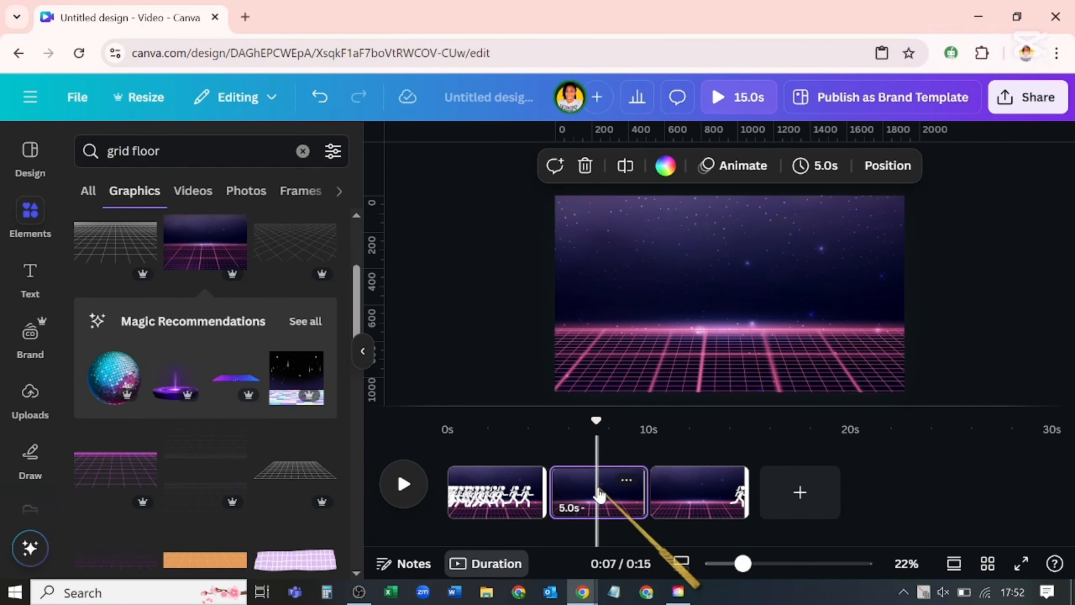
{"action": "key", "text": "ctrl+d"}
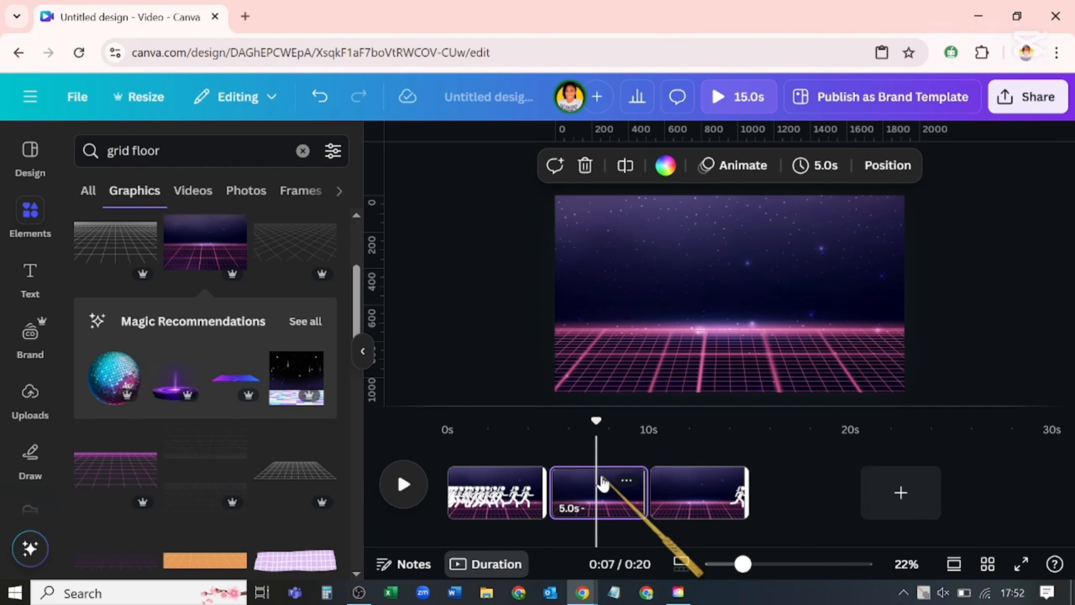
{"action": "left_click", "coordinate": [702, 492]}
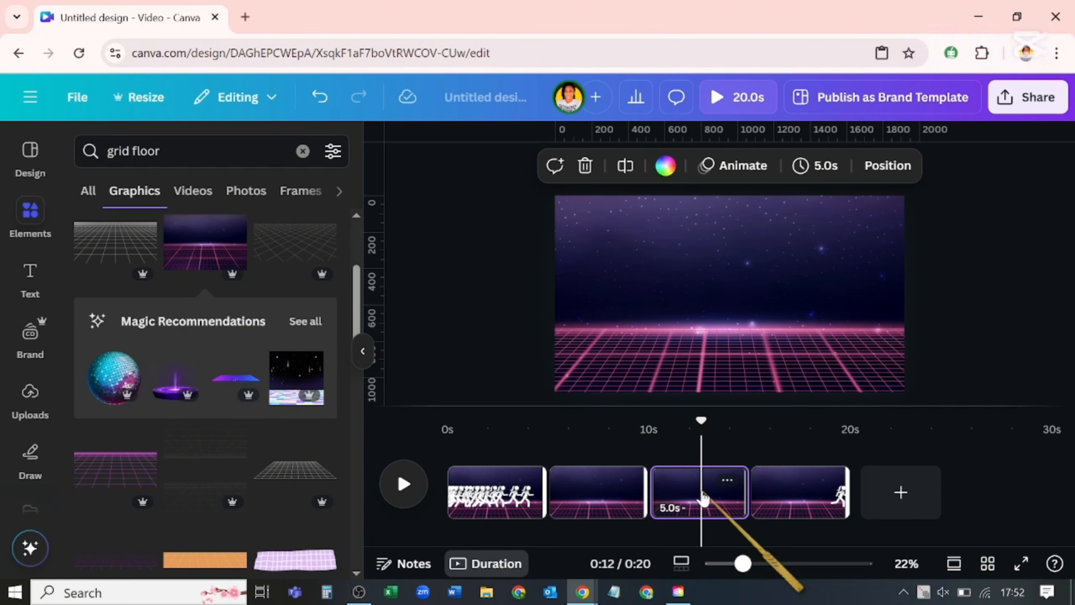
{"action": "right_click", "coordinate": [799, 330]}
{"action": "left_click", "coordinate": [605, 230]}
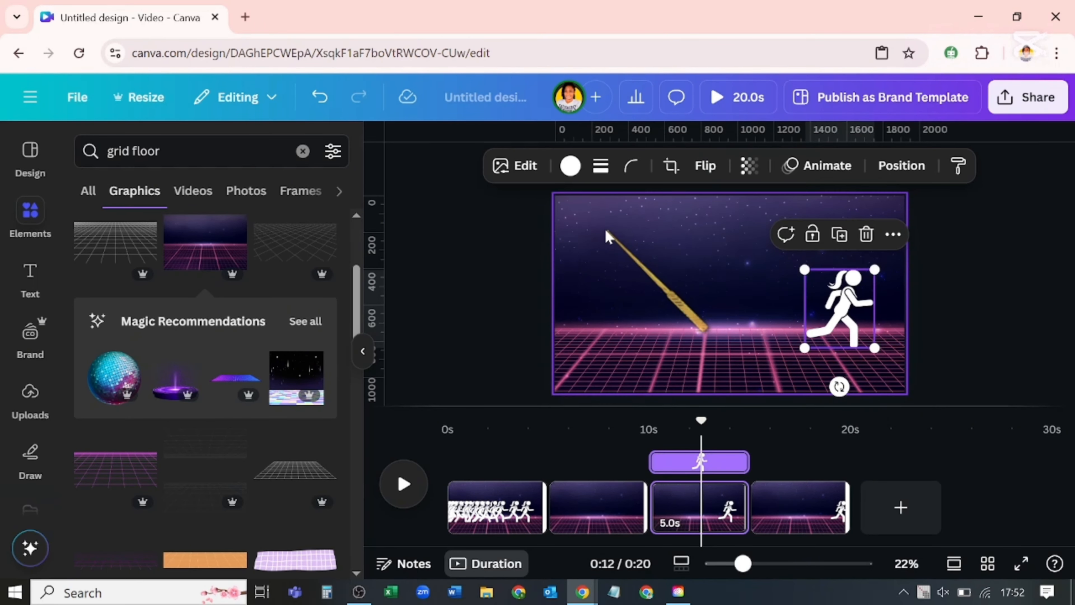
Select the copied runner's original on the first page
{"action": "left_click", "coordinate": [496, 514]}
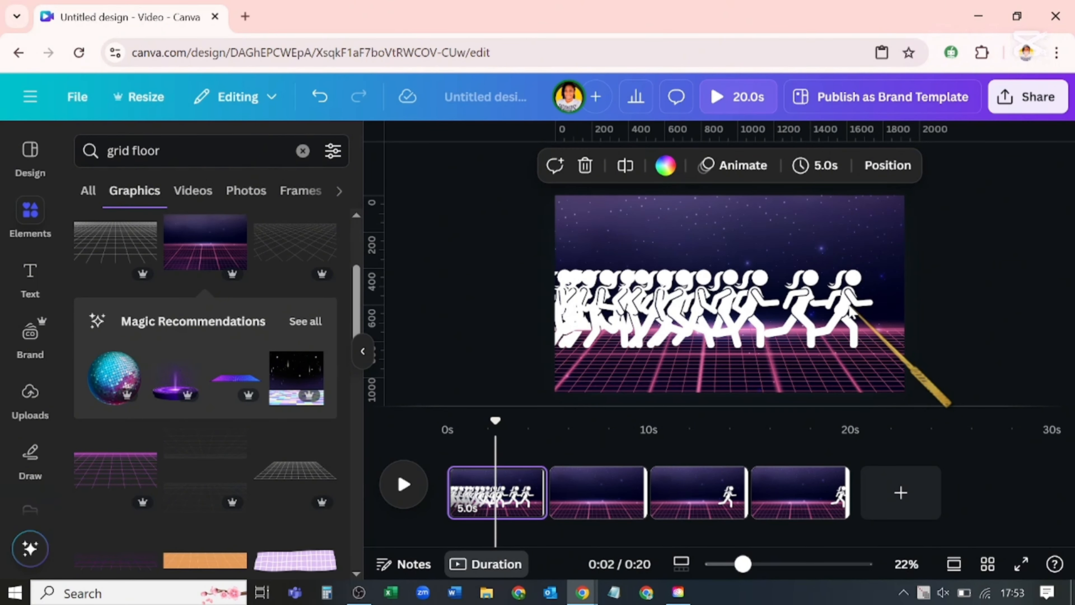
{"action": "left_click", "coordinate": [851, 311]}
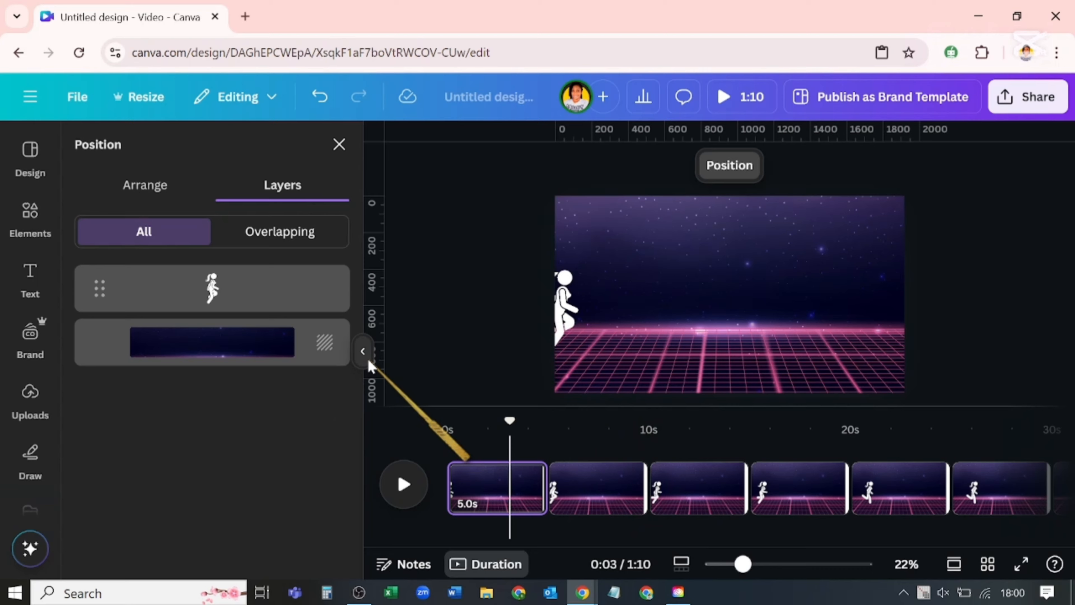
Review the order of the running poses in an overview of all pages and return to the timeline
{"action": "left_click", "coordinate": [367, 361]}
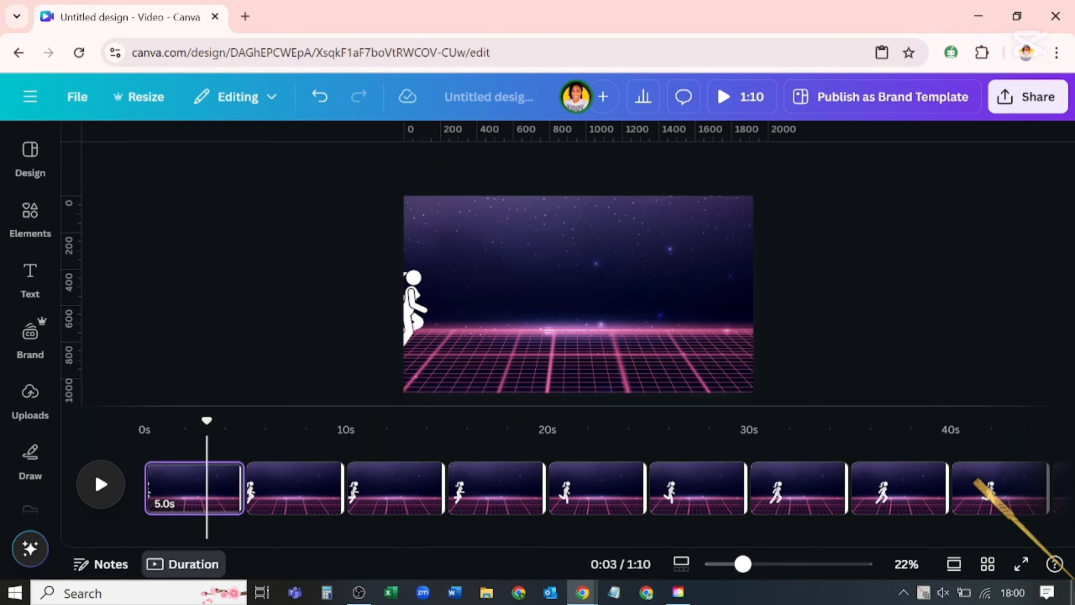
{"action": "left_click", "coordinate": [989, 568]}
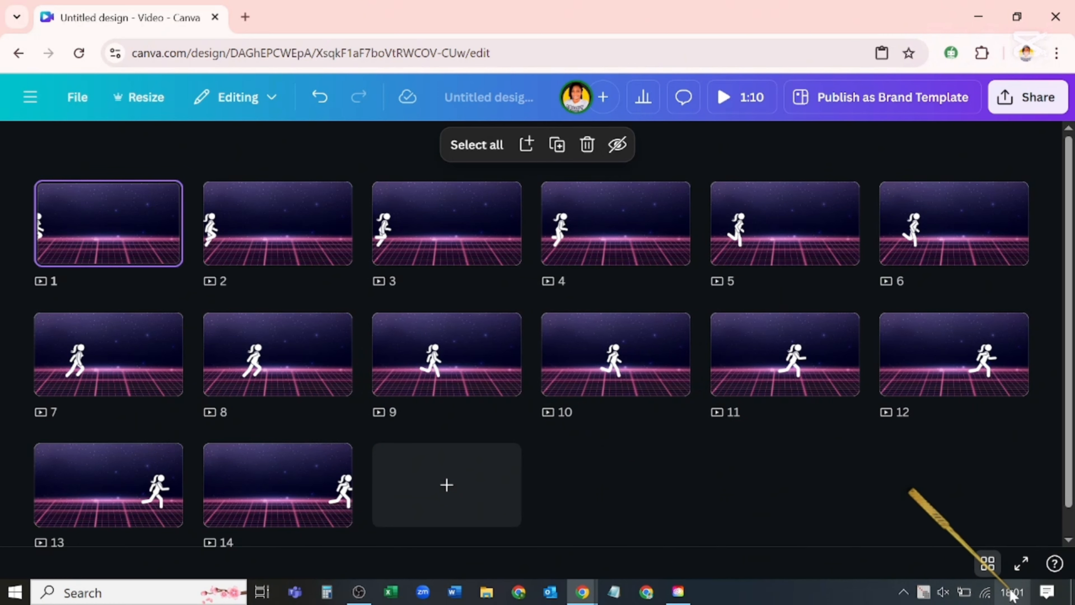
{"action": "left_click", "coordinate": [988, 566]}
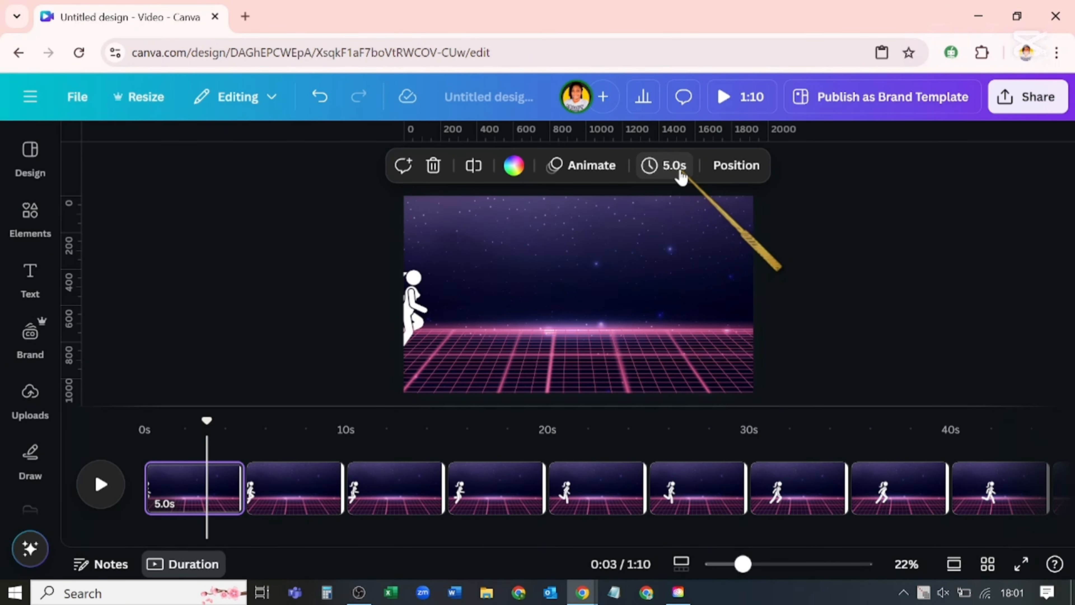
Set the page duration to 0.1 s and apply it to all 14 pages
{"action": "left_click", "coordinate": [673, 166]}
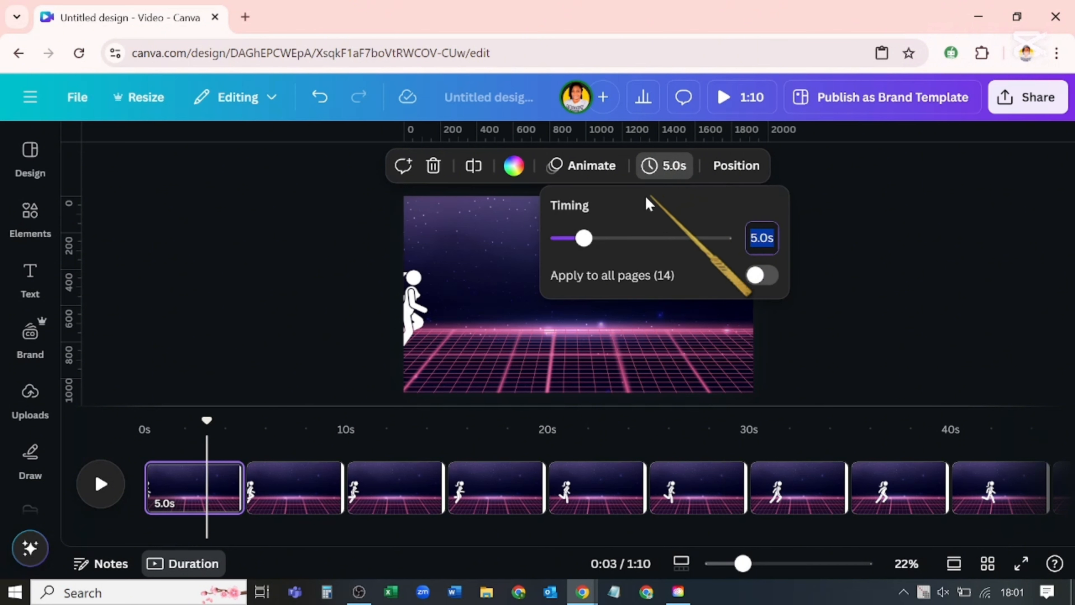
{"action": "left_click_drag", "start_coordinate": [587, 240], "coordinate": [504, 247]}
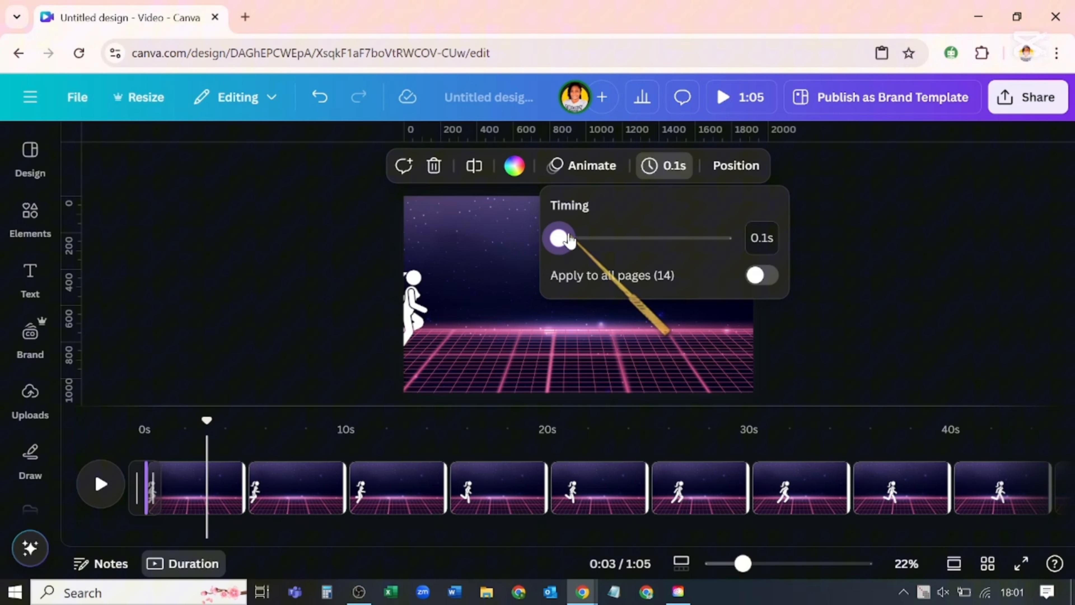
{"action": "left_click", "coordinate": [762, 276]}
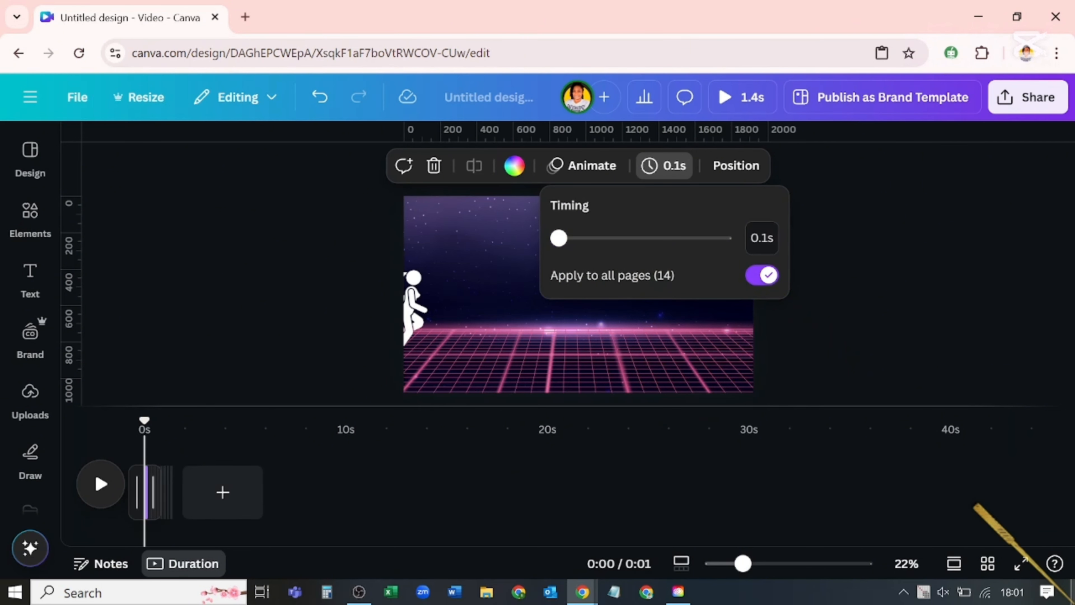
Preview the running animation in full screen
{"action": "left_click", "coordinate": [1022, 563]}
{"action": "left_click", "coordinate": [545, 316]}
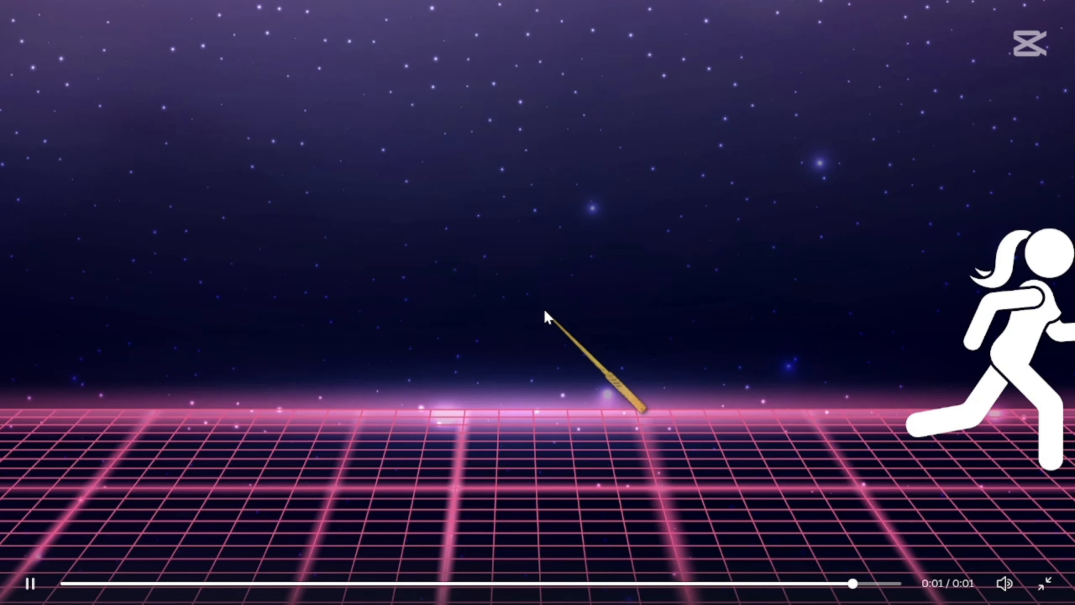